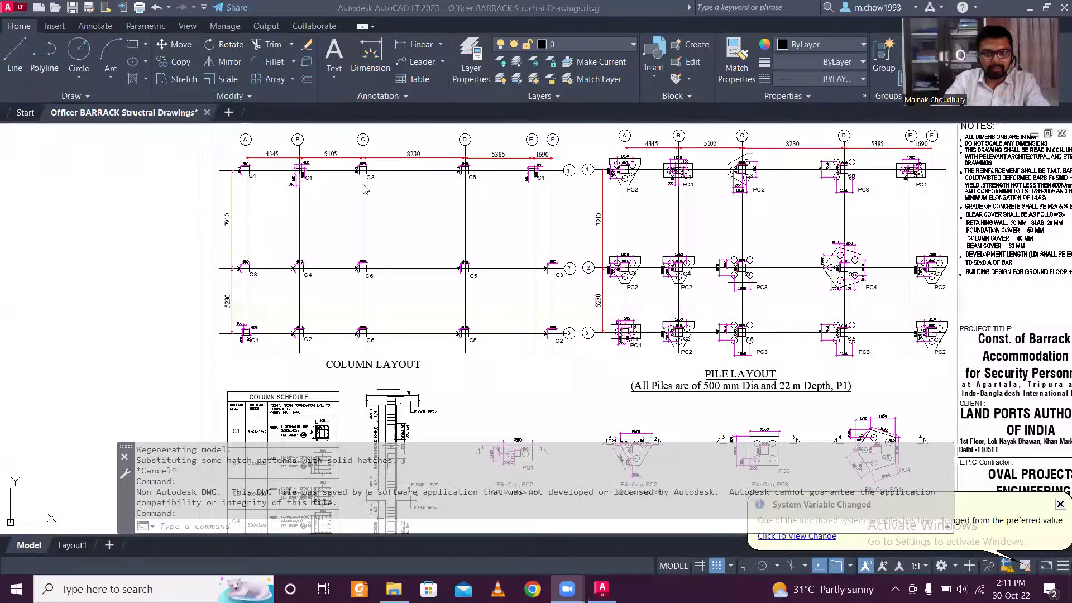
- Bring up the shared AutoCAD screen showing the Officer BARRACK column and pile layouts
scroll(304, 170, "up", 3)
- Zoom and pan onto the NOTES block beside the Plinth Beam Layout until its lines are readable
scroll(305, 170, "down", 3)
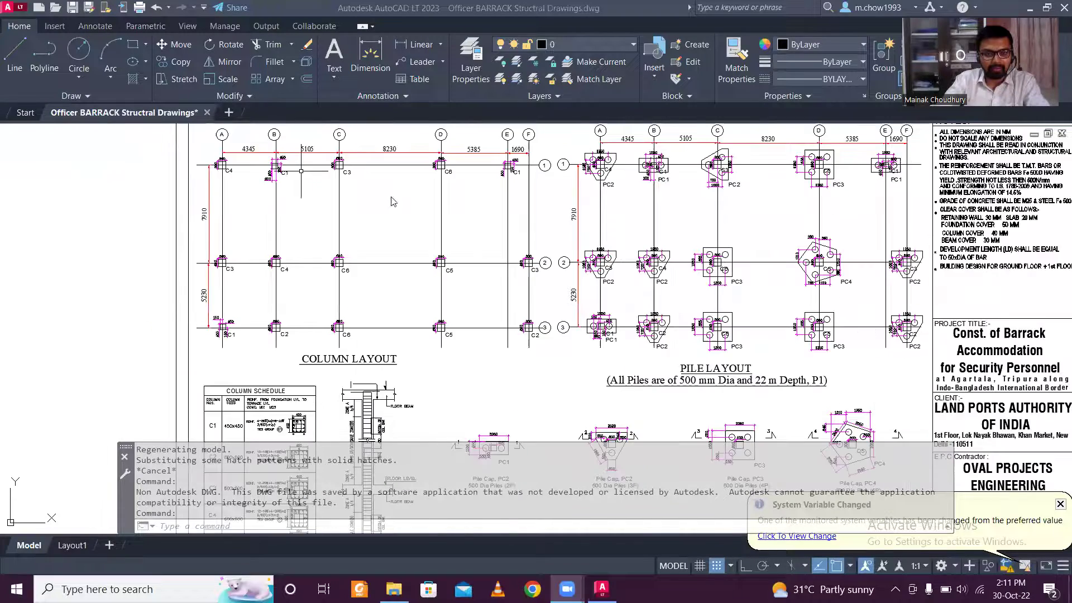
middle_click_drag(434, 298, 468, 254)
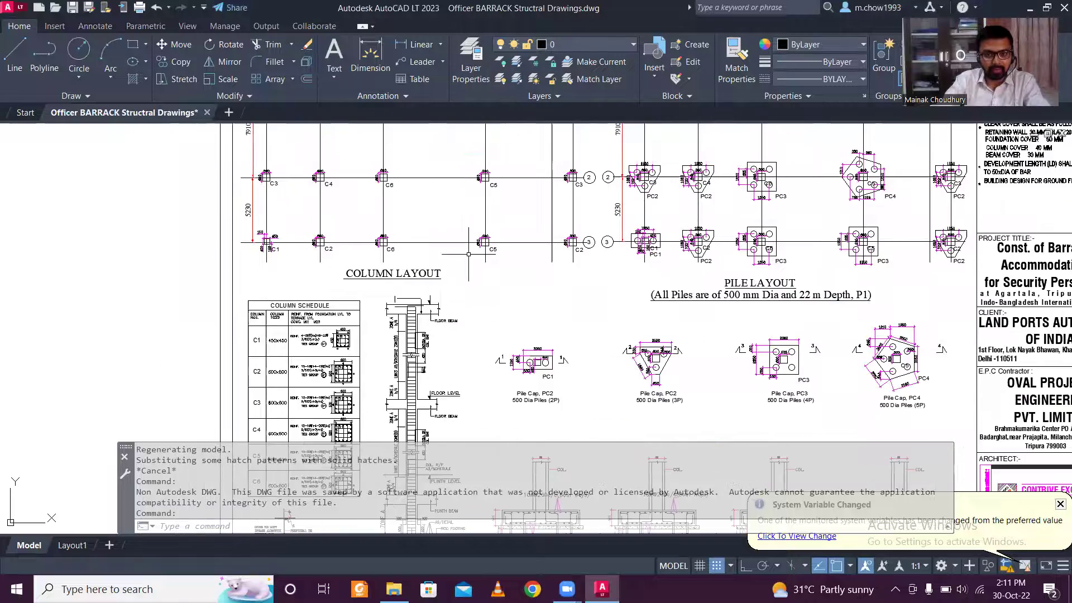
scroll(469, 254, "down", 3)
scroll(531, 337, "up", 3)
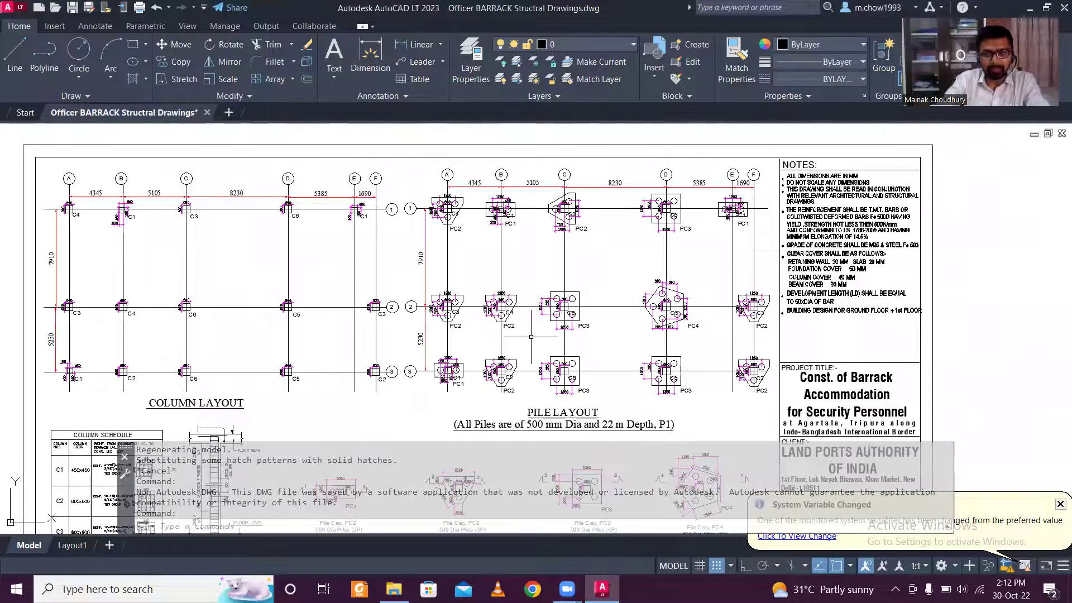
middle_click_drag(531, 336, 281, 361)
scroll(749, 253, "up", 2)
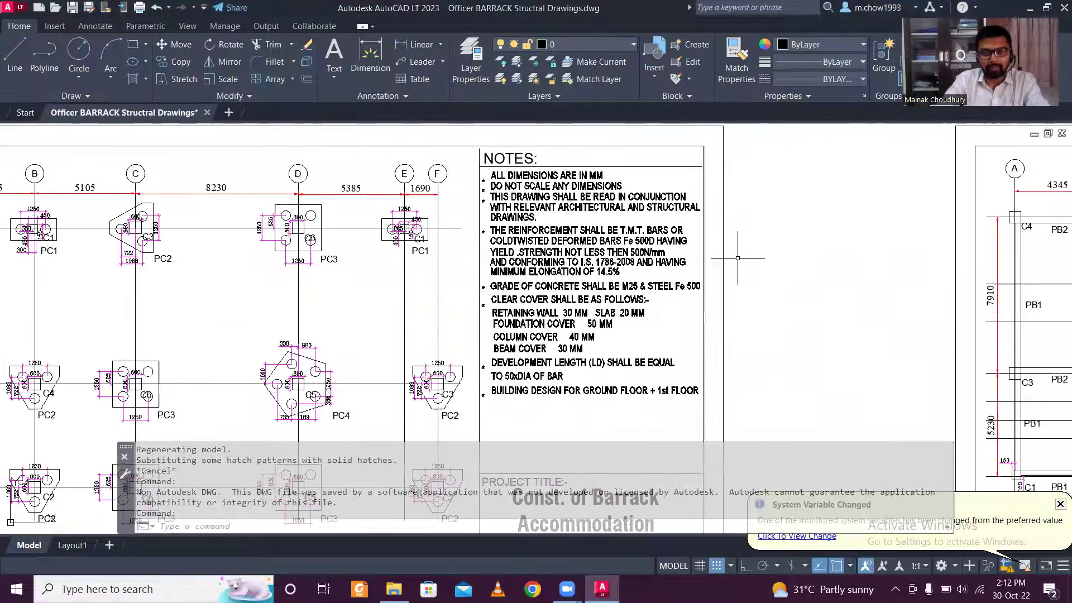
mouse_move(748, 254)
middle_mouse_down()
mouse_move(743, 240)
mouse_move(402, 215)
middle_mouse_up()
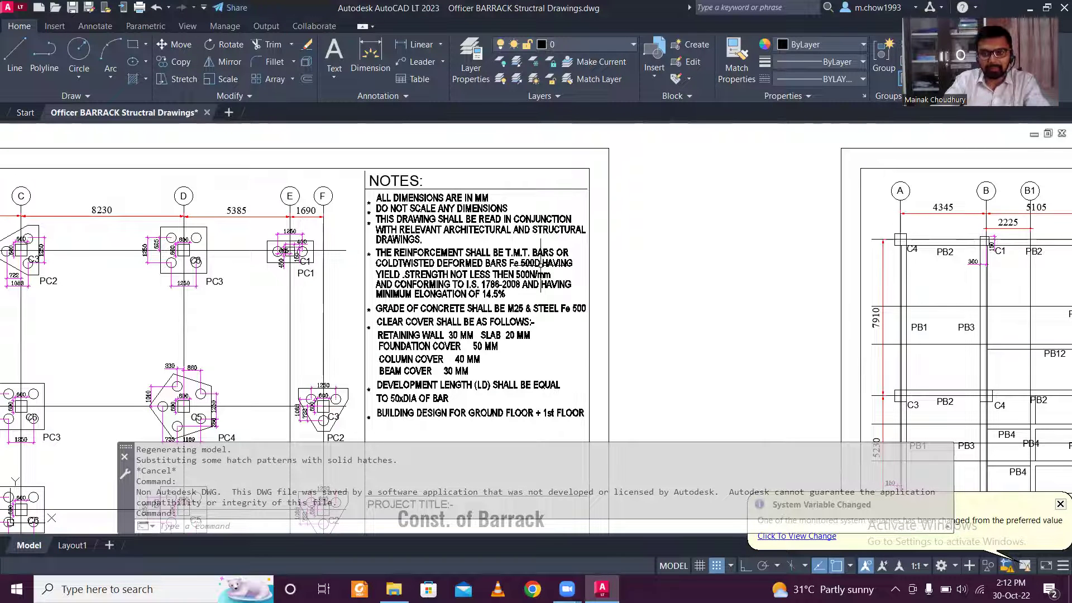
scroll(539, 267, "up", 2)
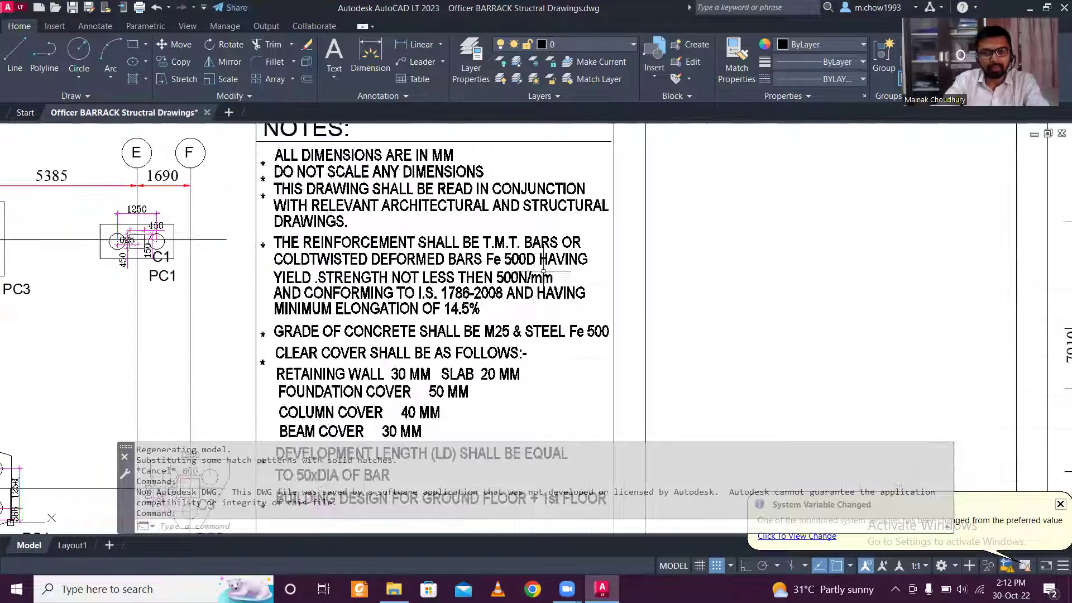
middle_click_drag(460, 296, 500, 266)
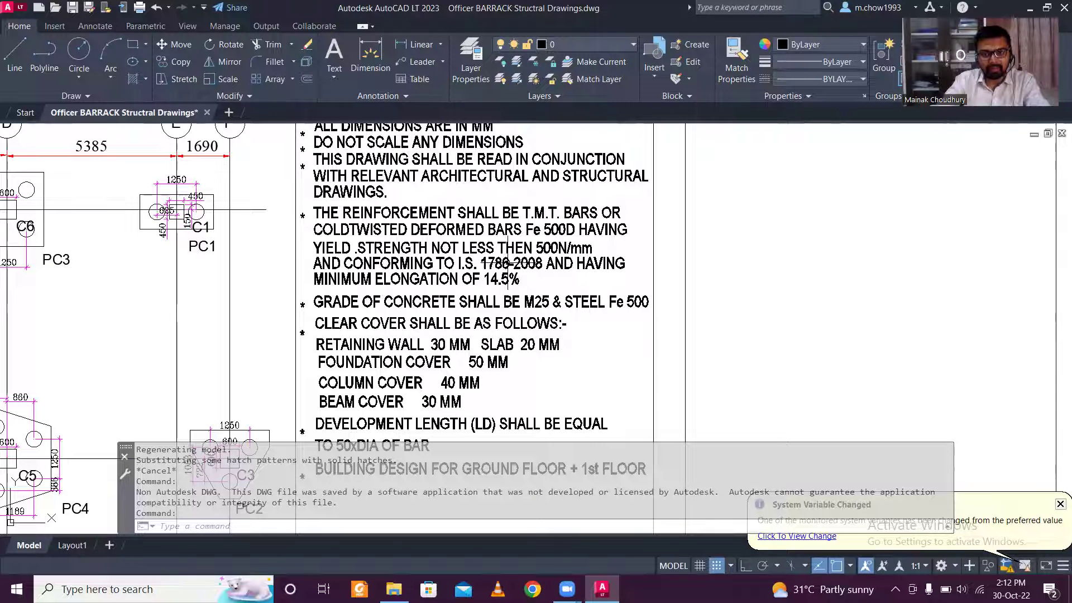
middle_click_drag(475, 262, 498, 241)
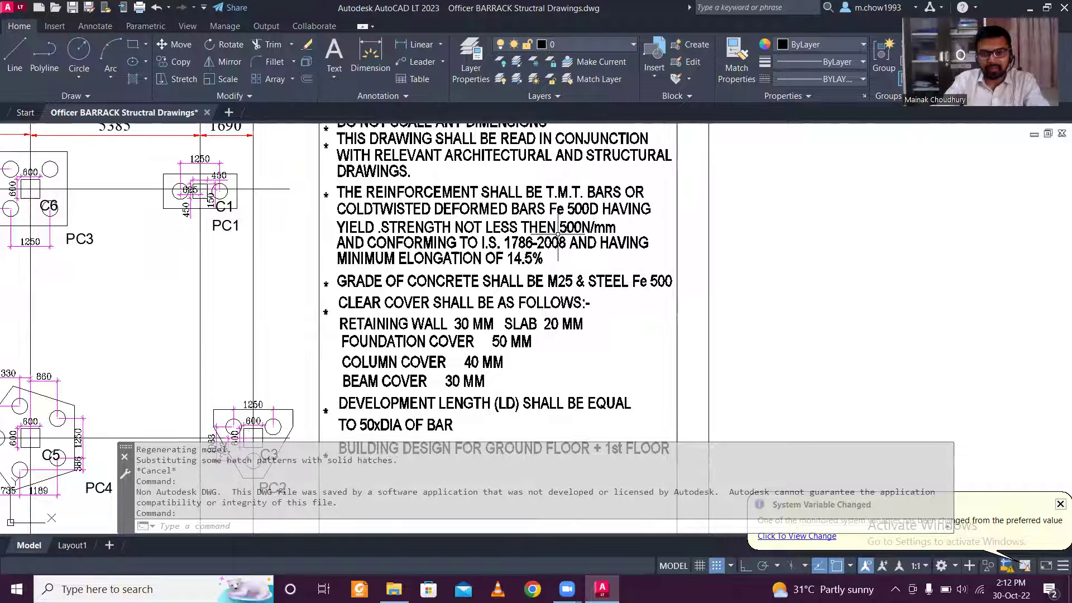
middle_click_drag(474, 316, 475, 253)
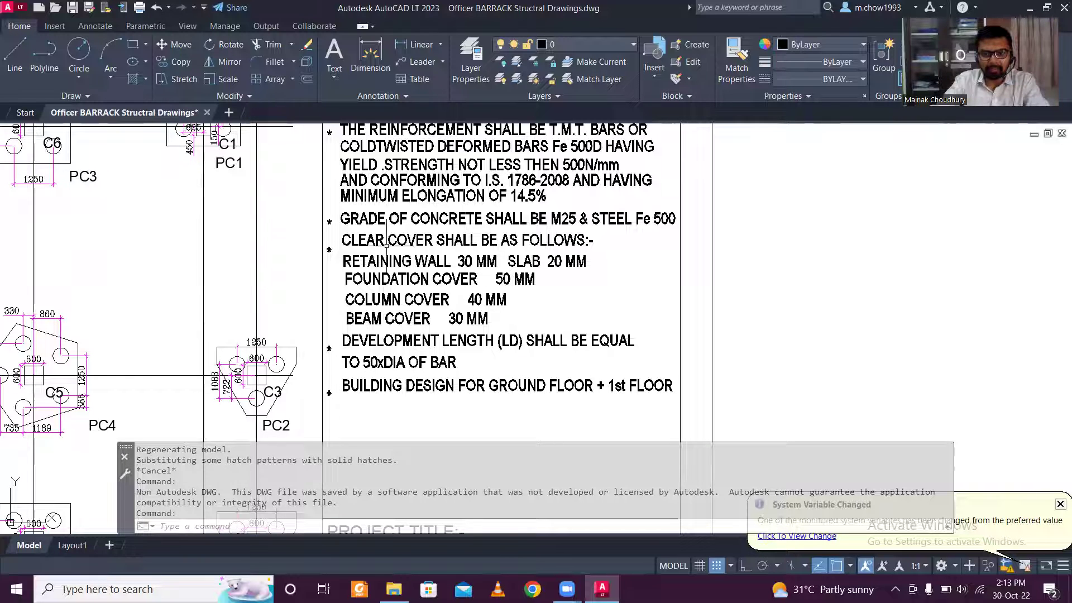
mouse_move(609, 274)
middle_mouse_down()
mouse_move(624, 311)
mouse_move(670, 312)
middle_mouse_up()
- Zoom and pan around the pile layout grid and the column layout
scroll(680, 306, "down", 2)
middle_click_drag(531, 271, 562, 274)
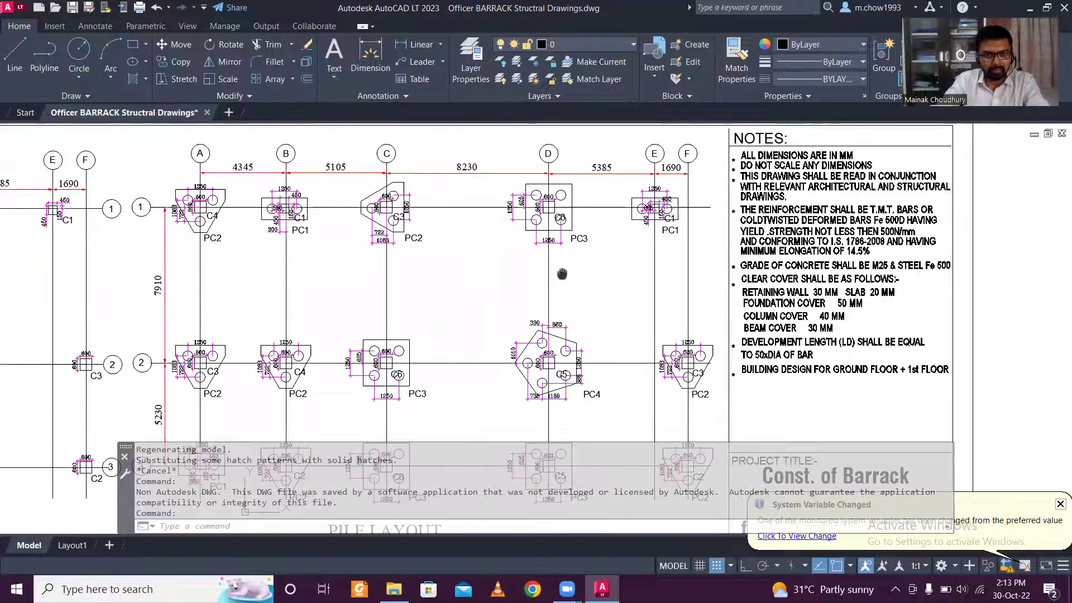
scroll(689, 299, "down", 3)
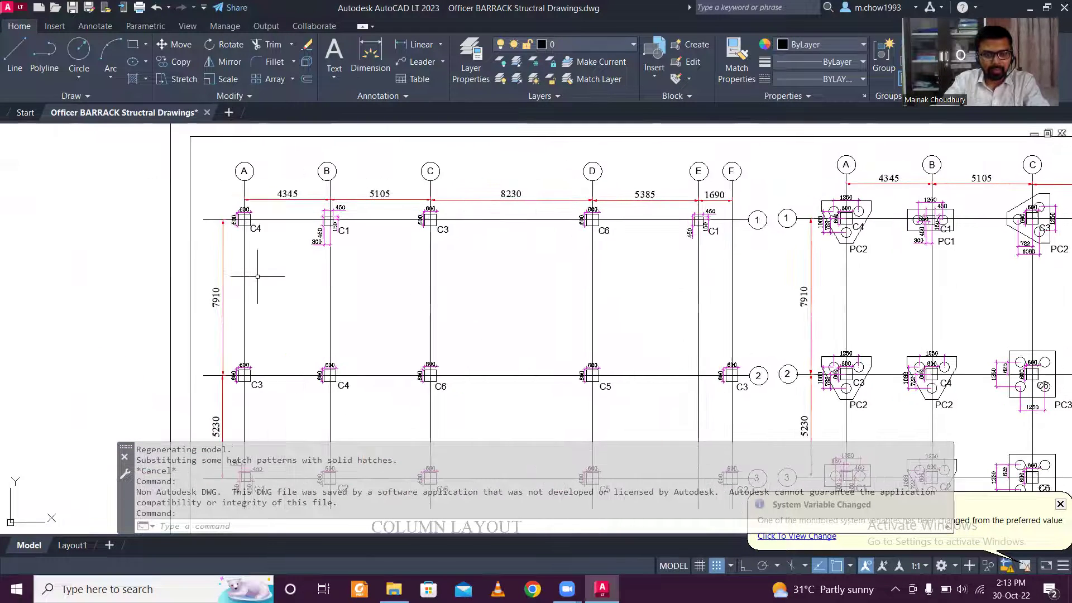
scroll(237, 193, "up", 3)
scroll(578, 271, "up", 2)
scroll(578, 271, "down", 6)
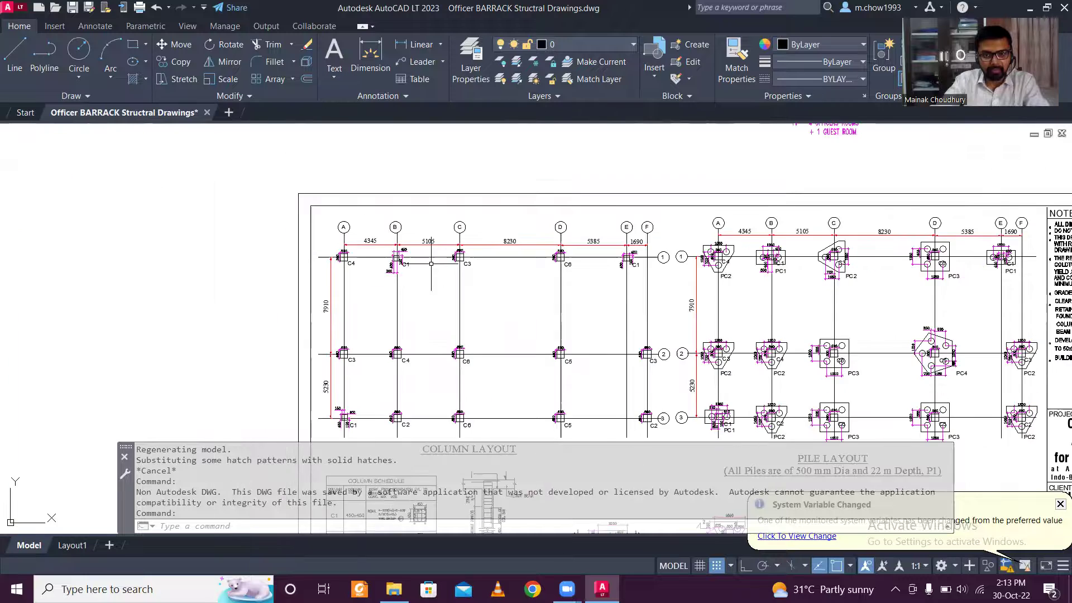
middle_click_drag(586, 271, 577, 275)
scroll(577, 275, "down", 1)
scroll(575, 275, "up", 4)
scroll(564, 272, "down", 5)
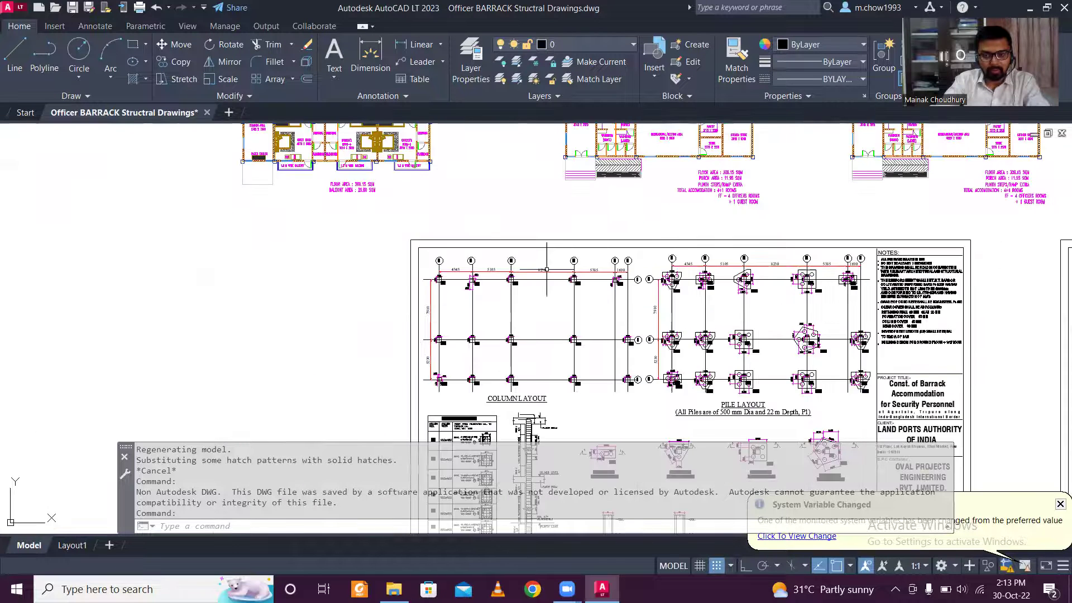
scroll(556, 269, "up", 2)
scroll(427, 405, "up", 6)
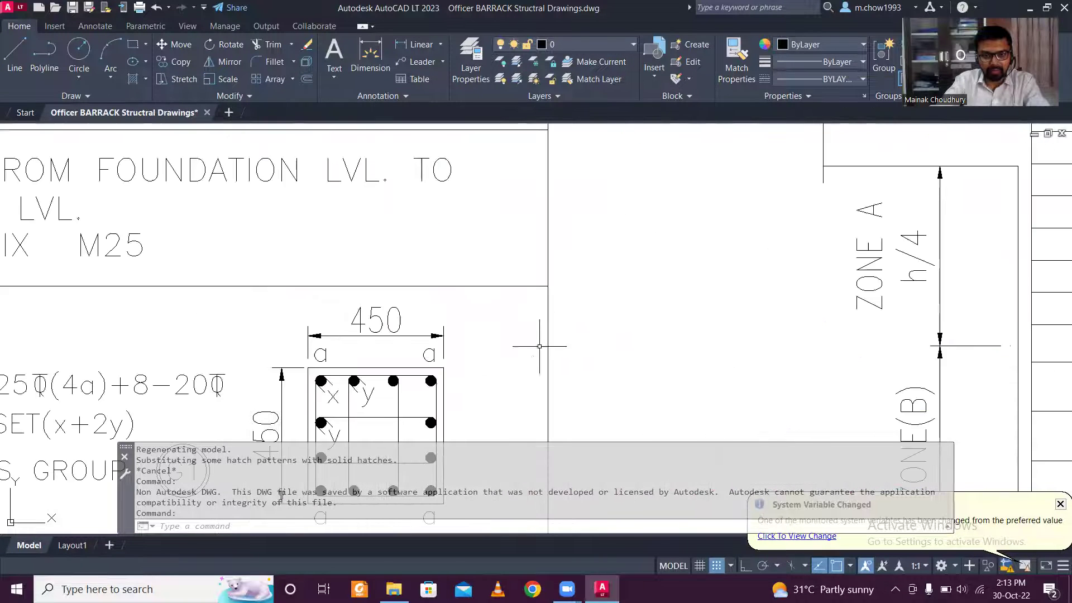
scroll(407, 240, "up", 5)
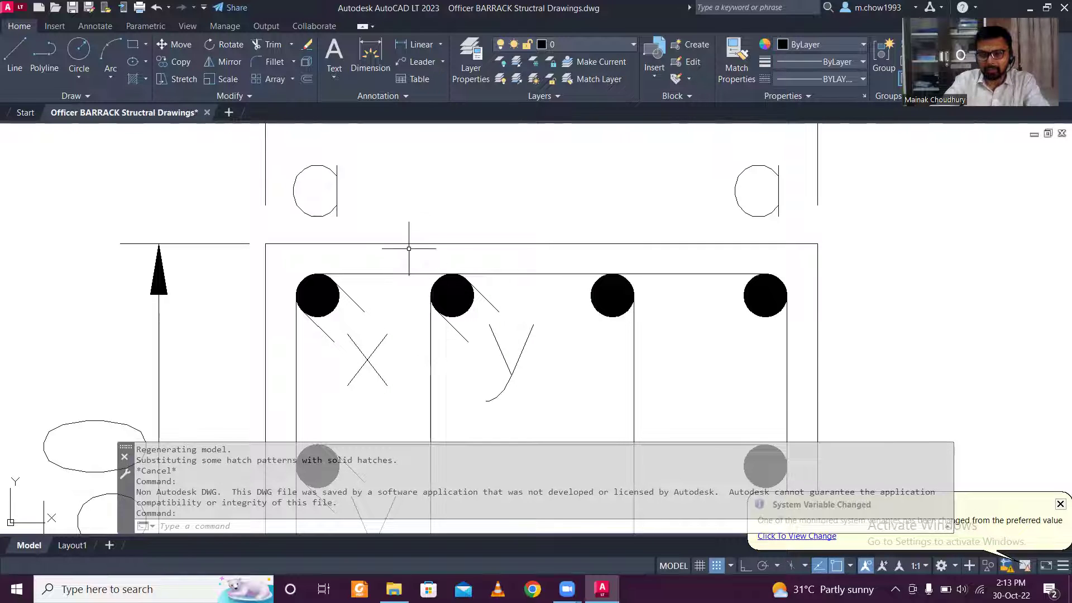
scroll(431, 271, "down", 10)
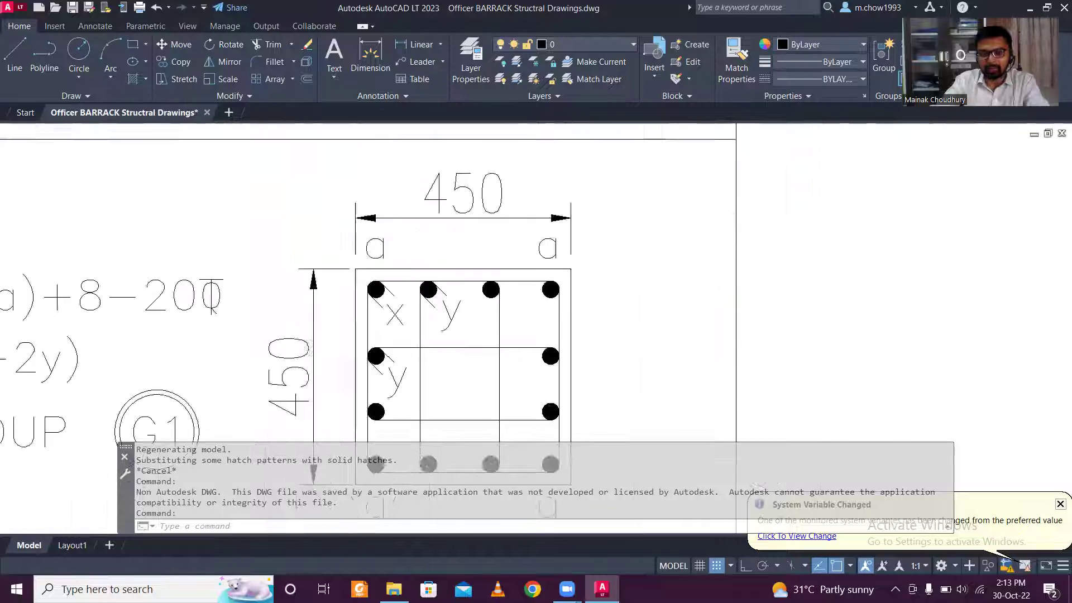
scroll(513, 269, "down", 4)
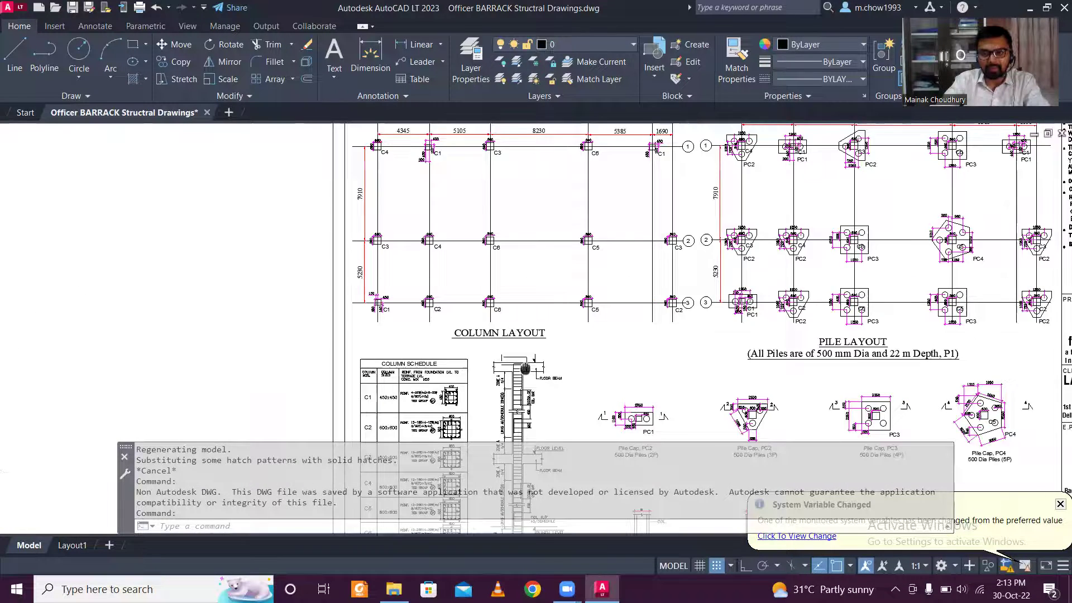
scroll(357, 280, "up", 4)
- Bring the column schedule and pile caps into view, then zoom onto the column-top floor-beam junction
mouse_move(407, 267)
middle_mouse_down()
mouse_move(603, 242)
mouse_move(564, 243)
middle_mouse_up()
scroll(564, 243, "up", 1)
scroll(597, 334, "down", 3)
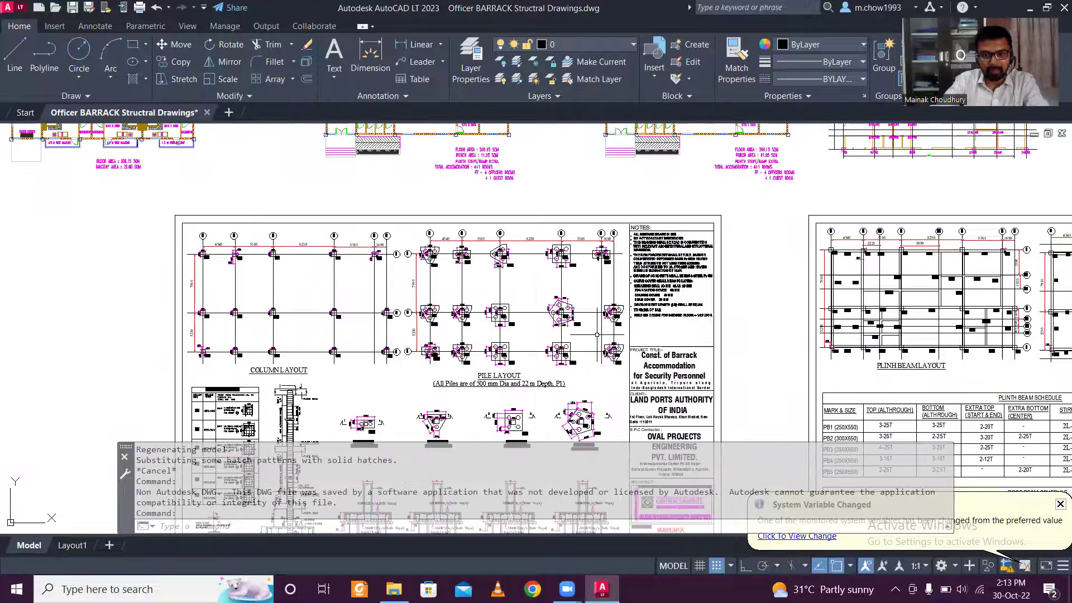
scroll(597, 334, "up", 3)
scroll(226, 291, "up", 2)
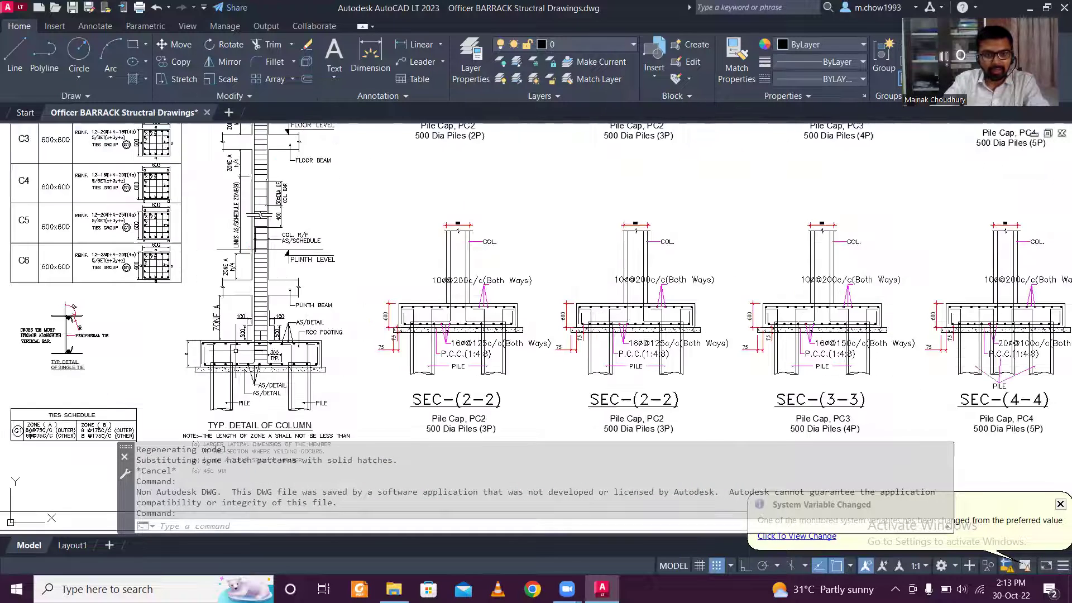
scroll(236, 351, "up", 5)
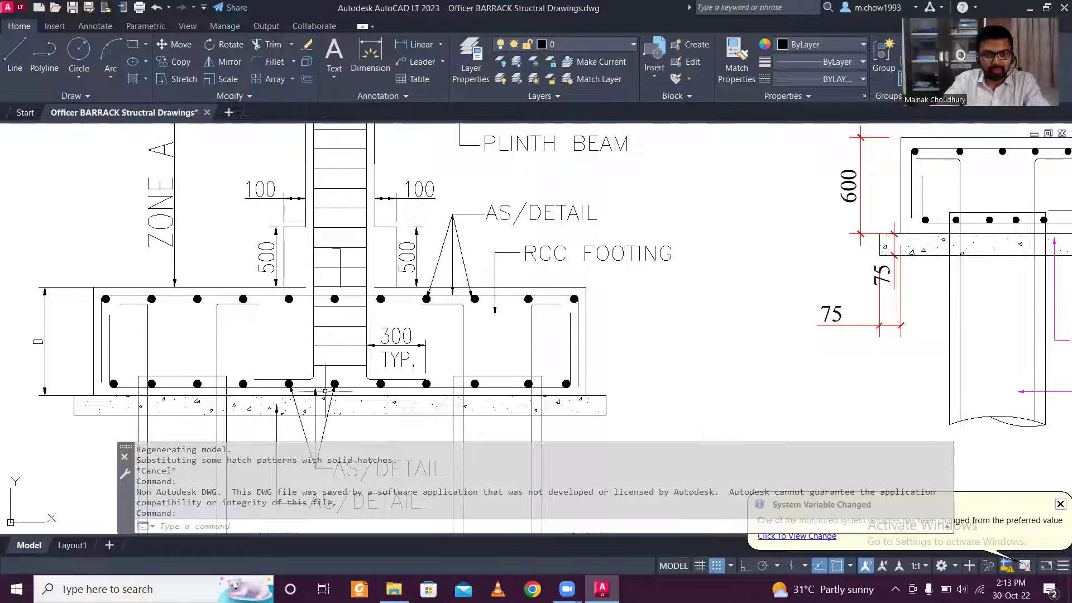
scroll(313, 363, "down", 5)
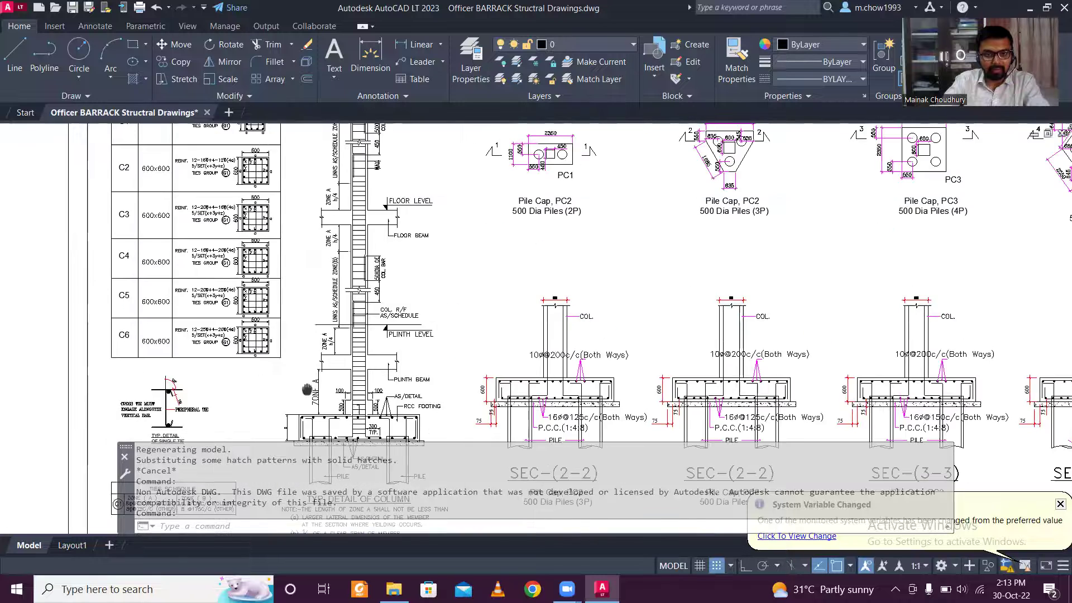
middle_click_drag(358, 280, 348, 323)
scroll(347, 322, "down", 3)
middle_click_drag(335, 186, 336, 219)
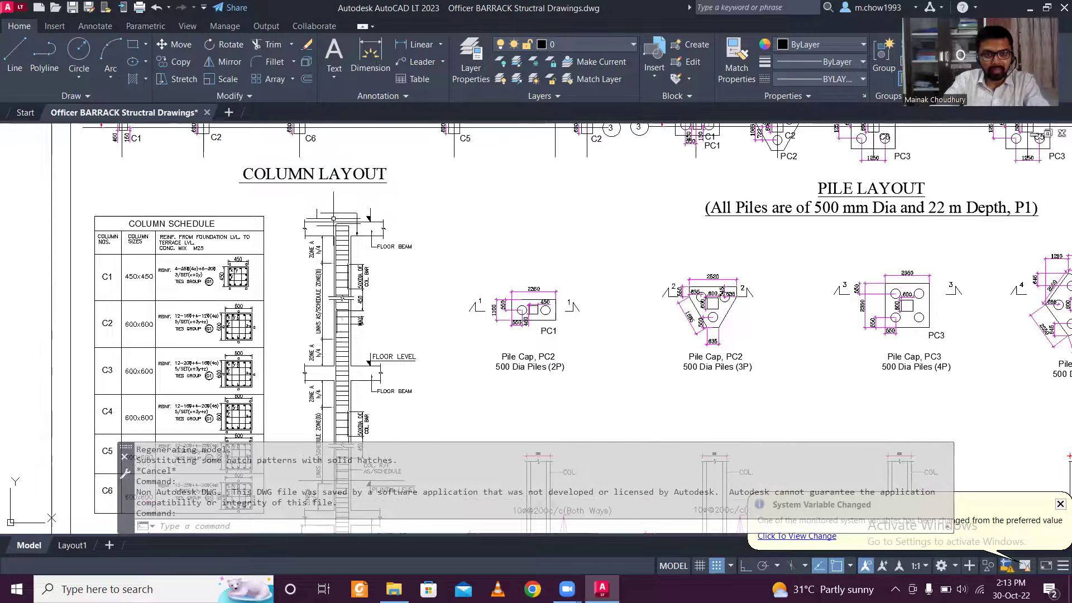
scroll(336, 219, "up", 5)
scroll(336, 220, "up", 2)
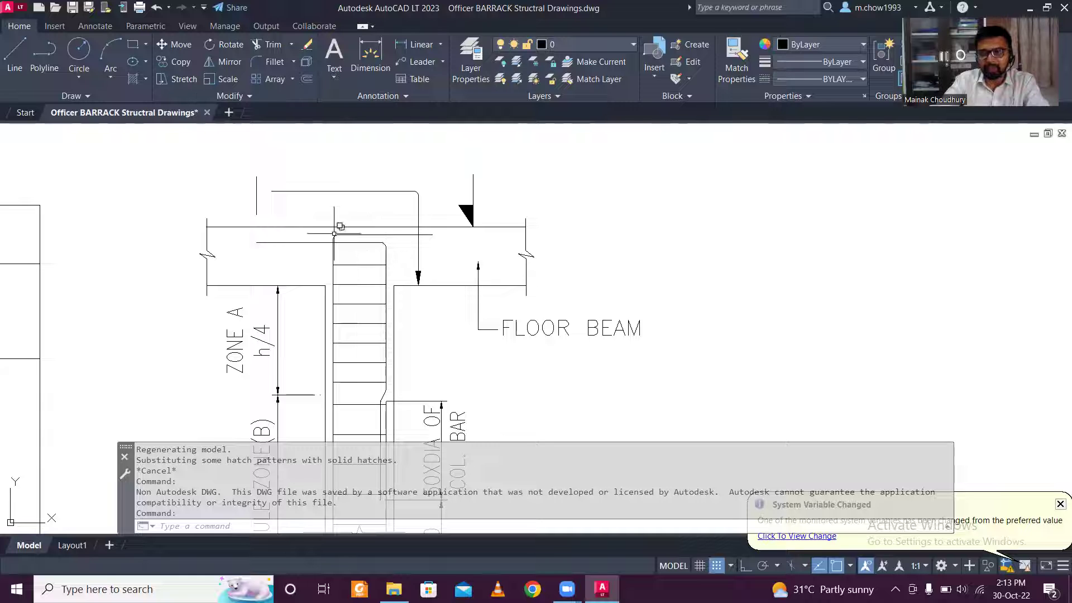
- Select the column-top bar lines and the bar's rounded corner arc
left_click(296, 243)
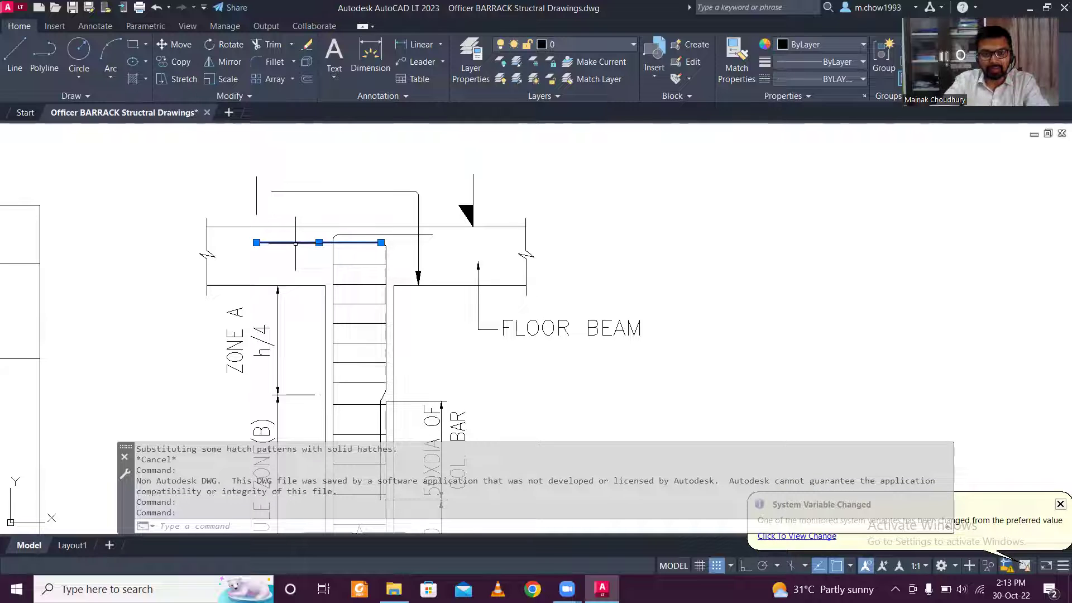
left_click(387, 256)
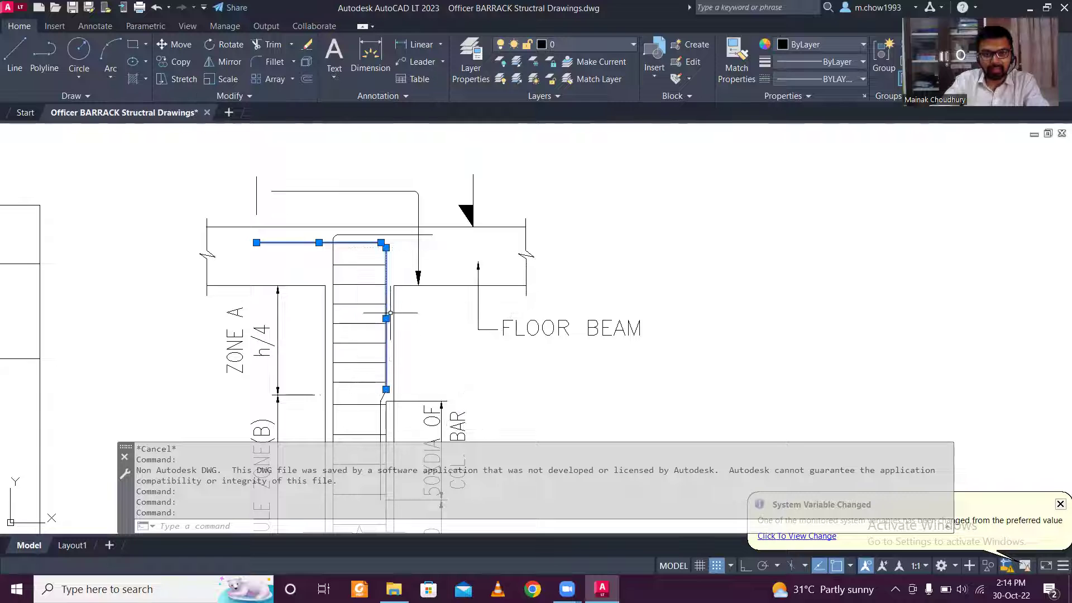
key("Escape")
left_click(321, 244)
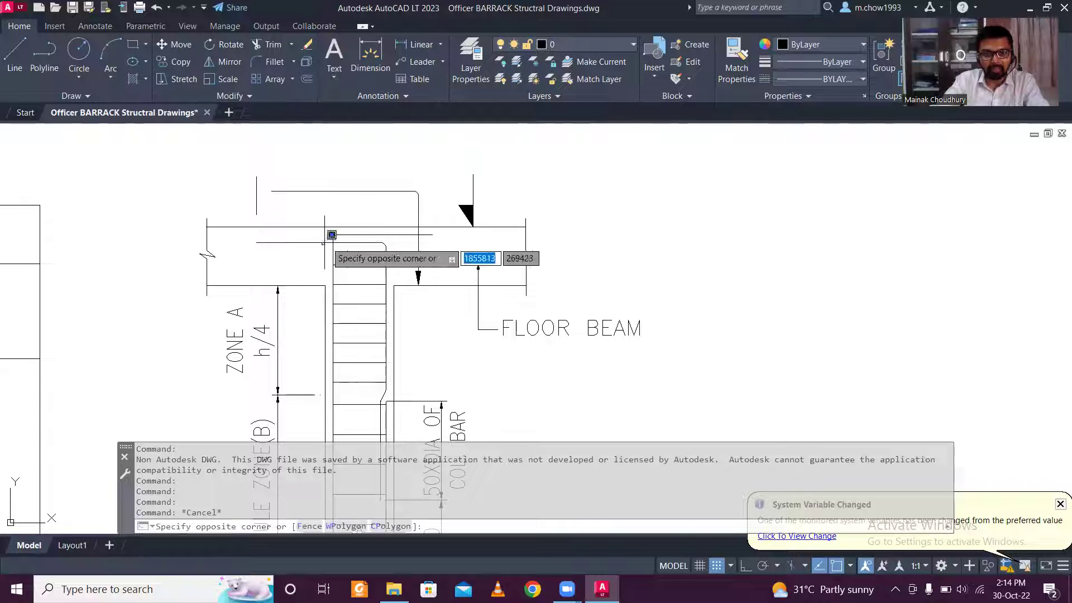
left_click(330, 234)
scroll(380, 249, "up", 5)
left_click(378, 250)
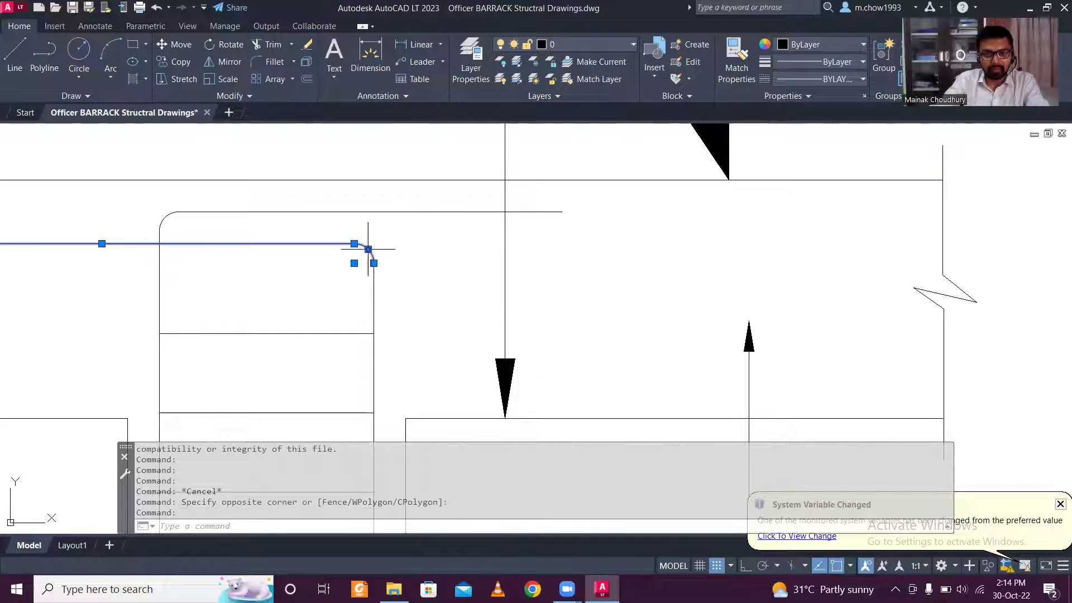
scroll(379, 250, "down", 4)
- Draw a short vertical line down from the curved bar's end to below the bend
left_click(22, 53)
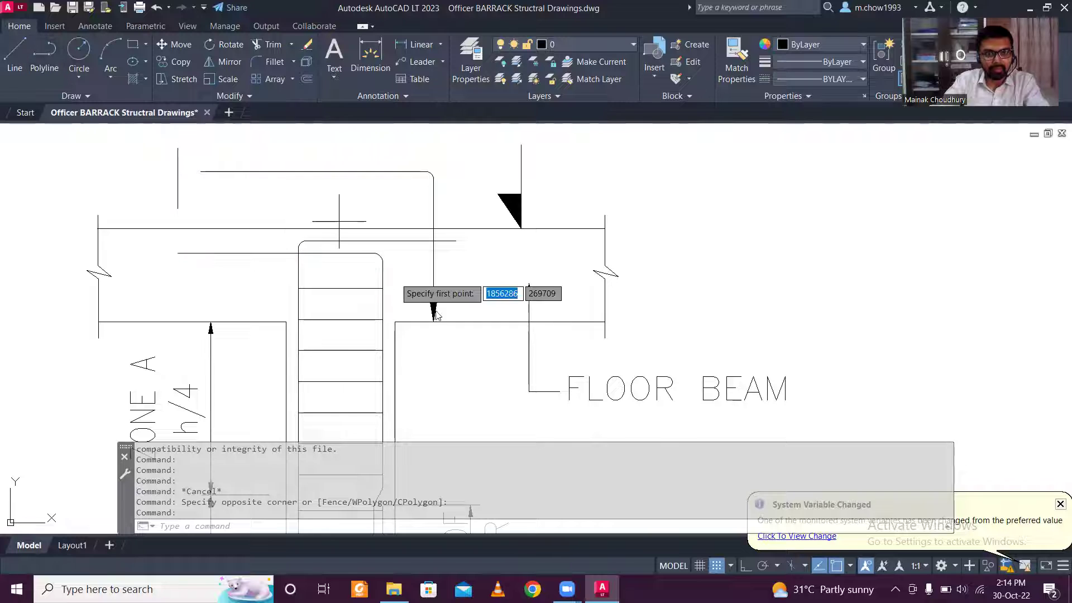
left_click(379, 259)
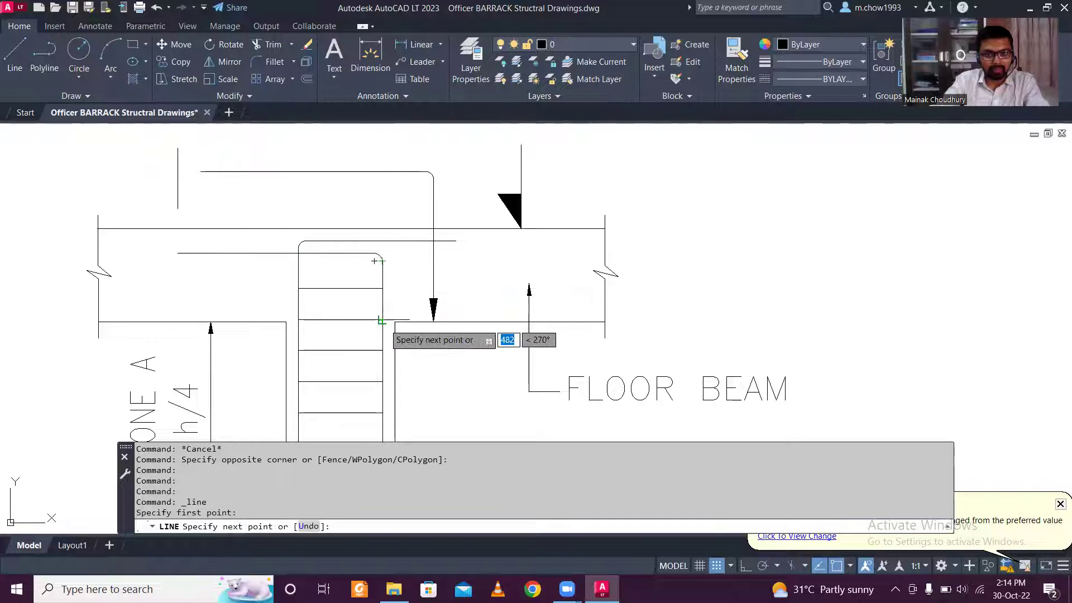
scroll(381, 309, "up", 4)
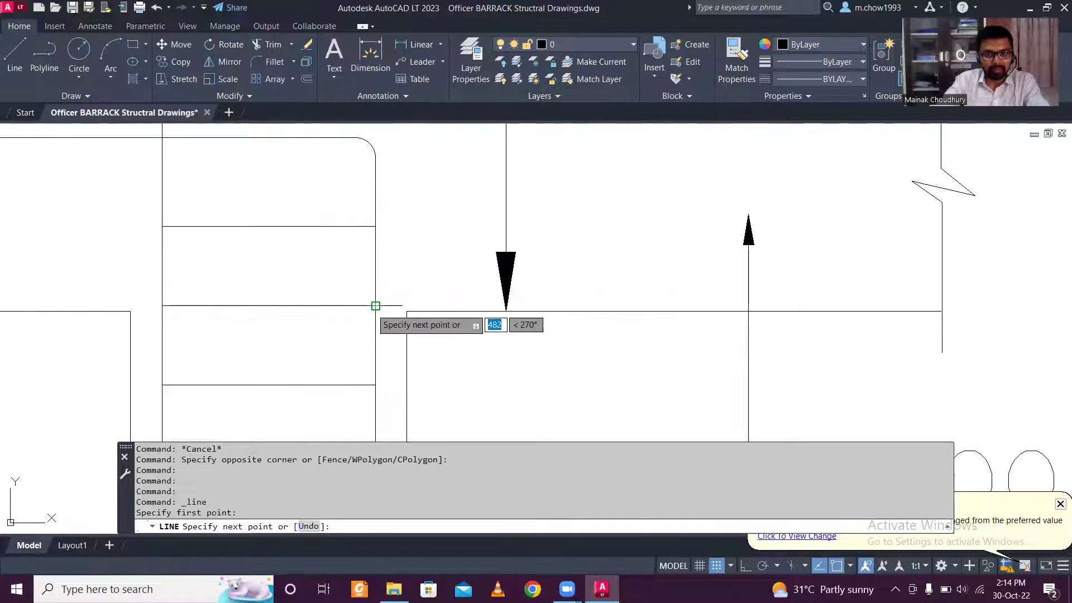
left_click(375, 305)
key("Escape")
- Select the new vertical line together with the bend and the horizontal bar
left_click(375, 286)
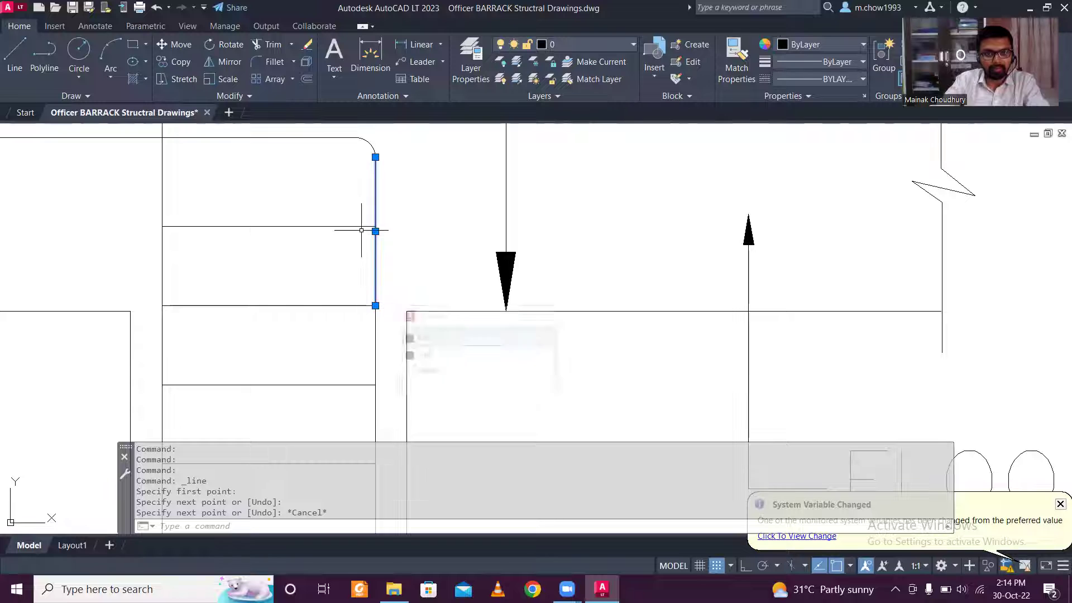
left_click(362, 140)
left_click(311, 135)
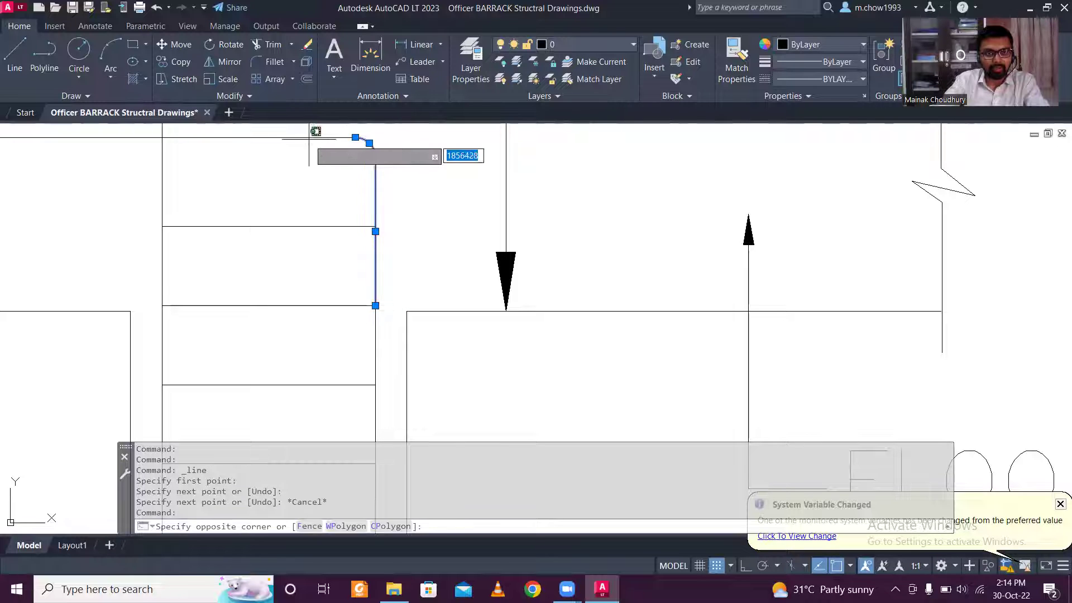
left_click(292, 140)
scroll(363, 290, "down", 4)
- Erase the extra vertical line drawn beside the column-top bar
middle_click_drag(307, 284, 426, 307)
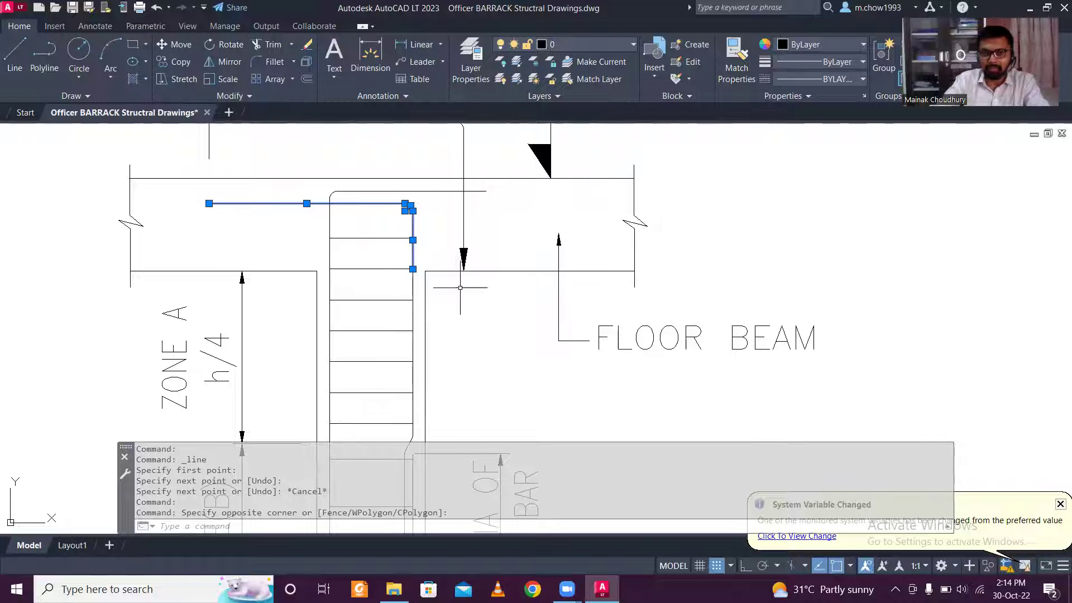
scroll(425, 249, "down", 2)
middle_click_drag(460, 316, 483, 261)
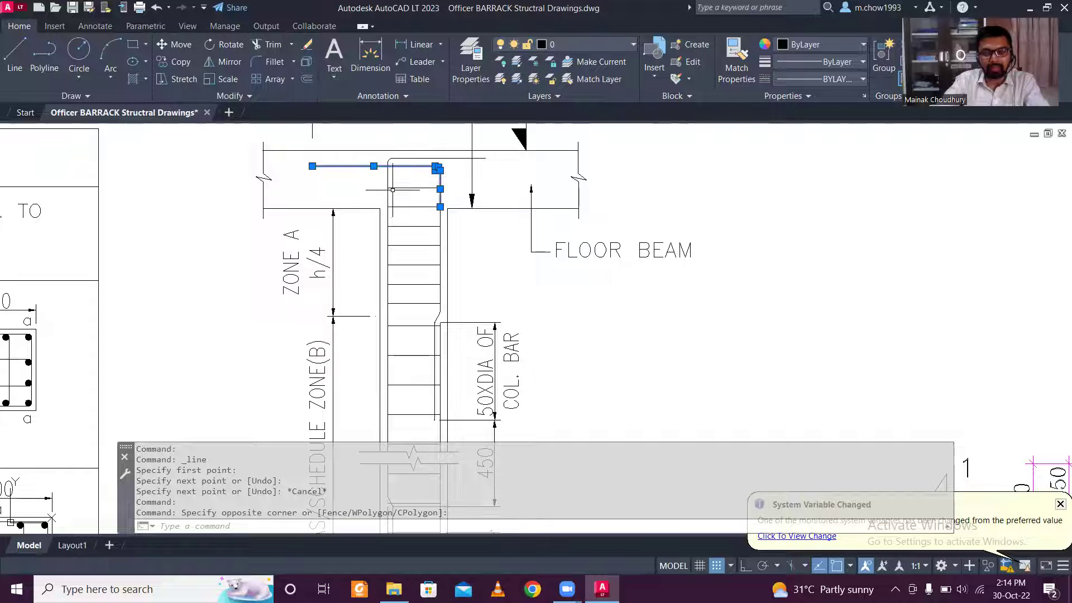
key("Escape")
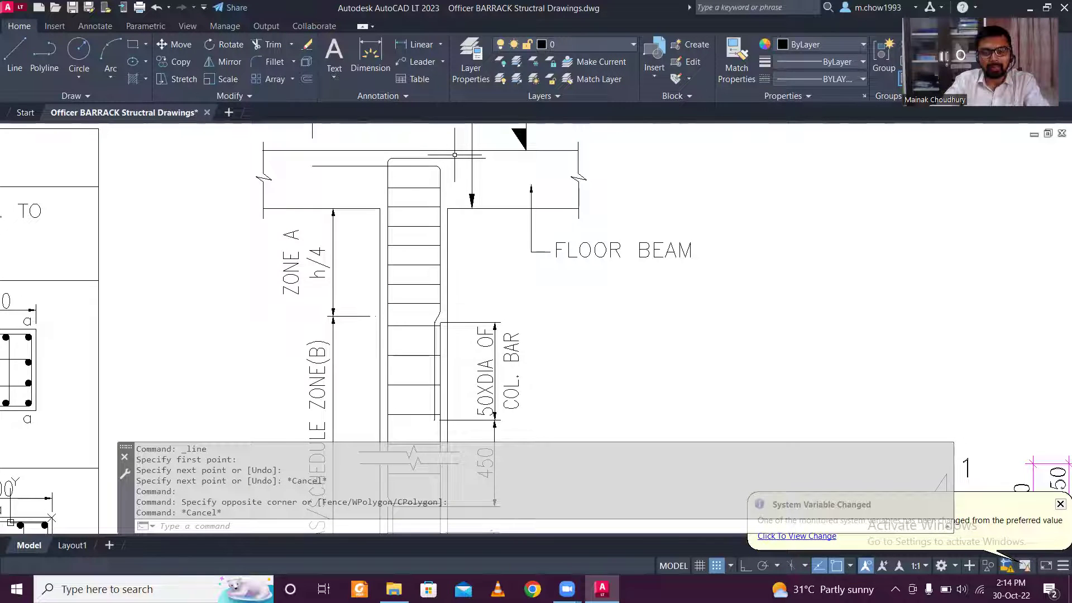
scroll(455, 154, "up", 5)
left_click(441, 181)
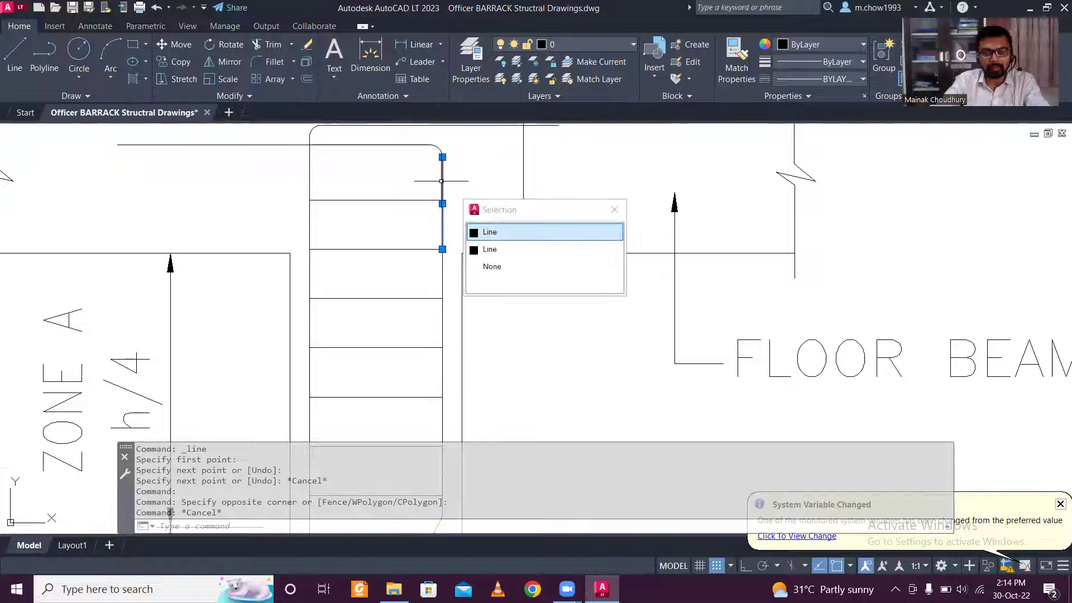
key("Delete")
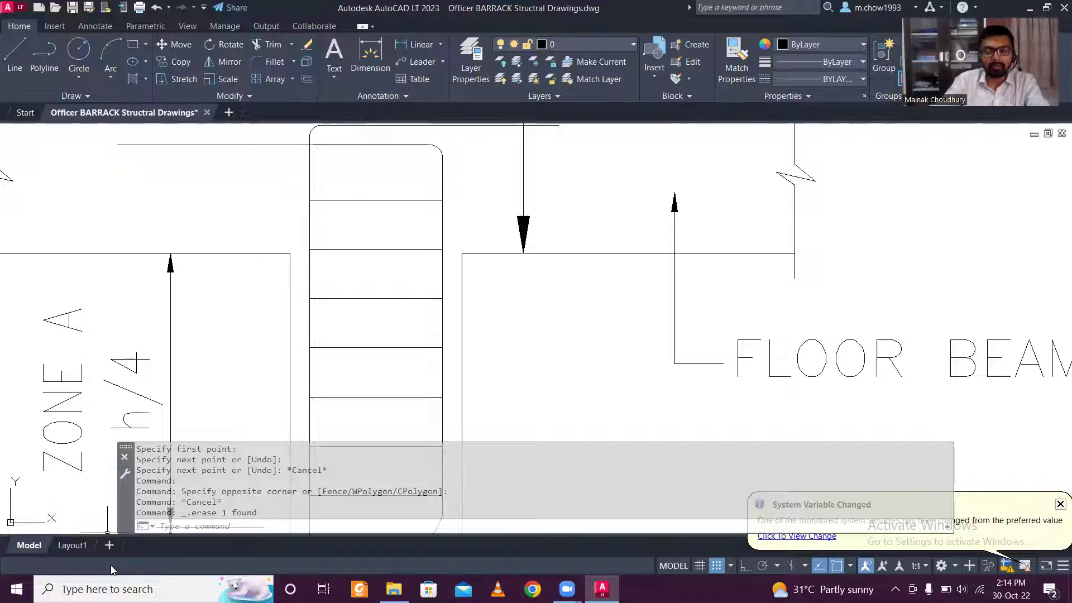
- Pan the view over to the pile layout and Notes
scroll(372, 278, "down", 5)
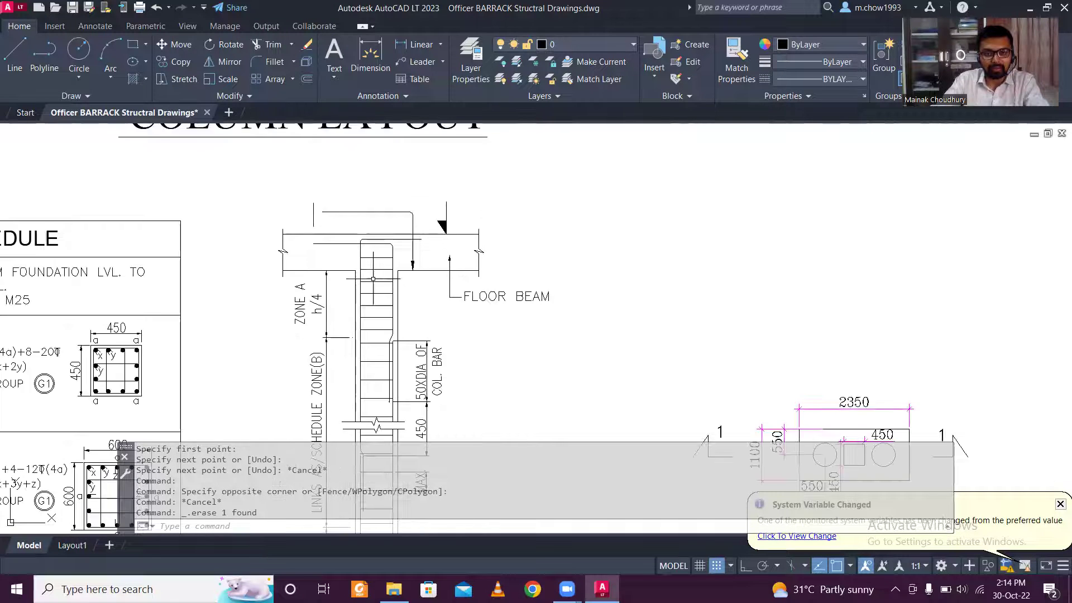
scroll(373, 278, "down", 3)
middle_click_drag(565, 235, 218, 307)
- Zoom and pan across the Notes and footings into the column detail
scroll(544, 310, "up", 3)
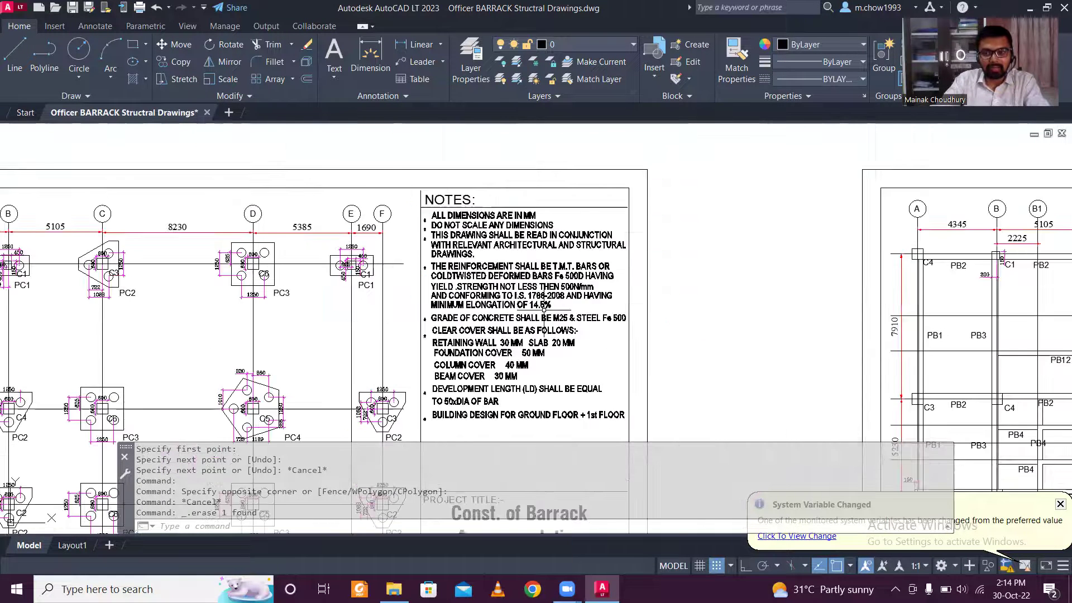
scroll(545, 367, "up", 2)
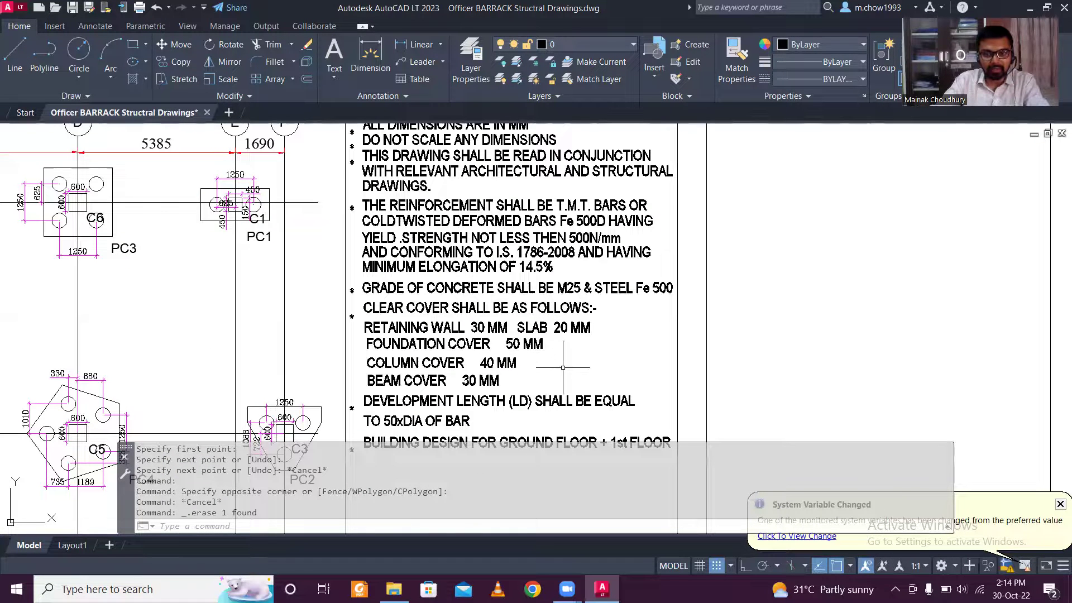
middle_click_drag(563, 367, 681, 295)
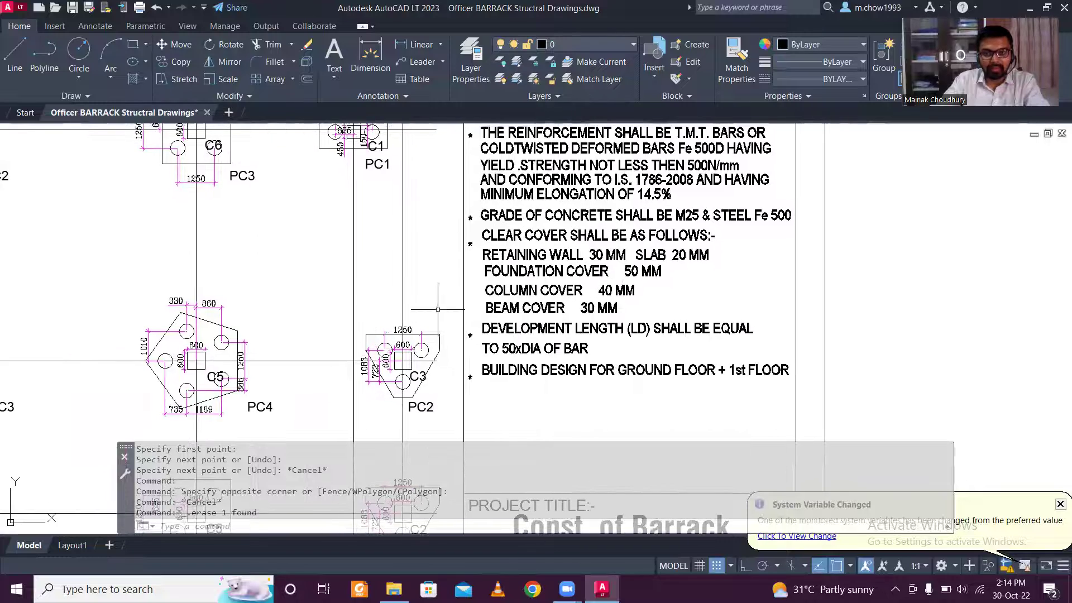
middle_click_drag(438, 309, 472, 343)
scroll(268, 318, "down", 6)
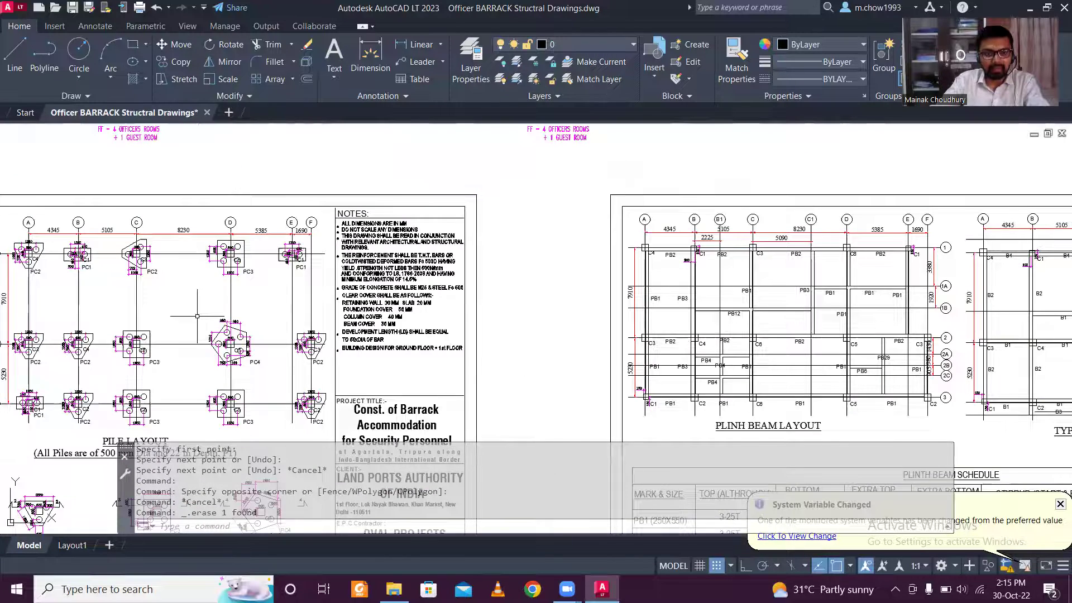
scroll(179, 206, "up", 5)
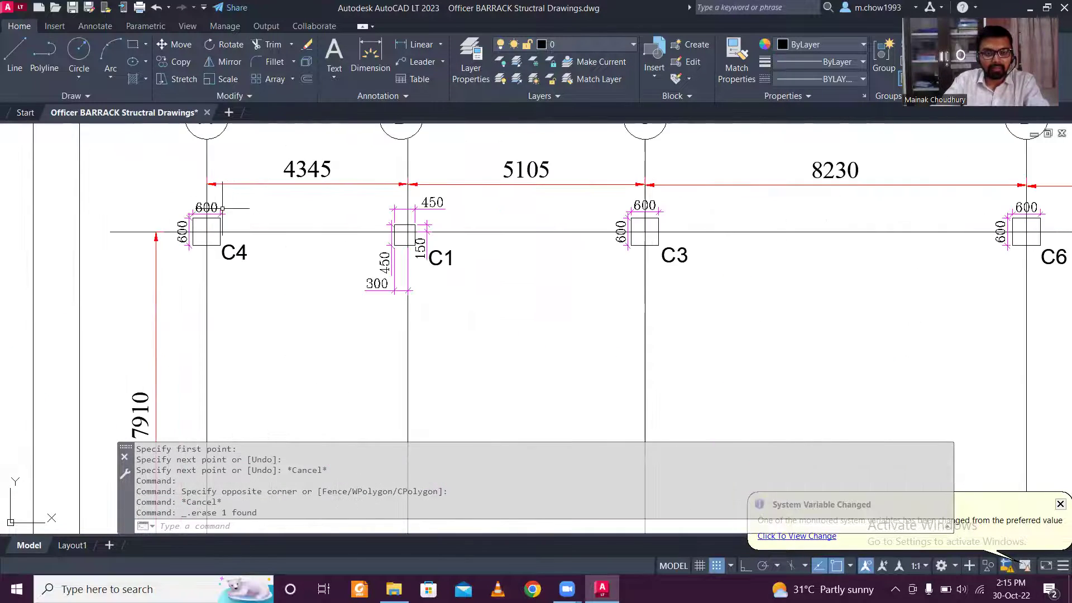
scroll(222, 208, "down", 6)
scroll(304, 385, "up", 8)
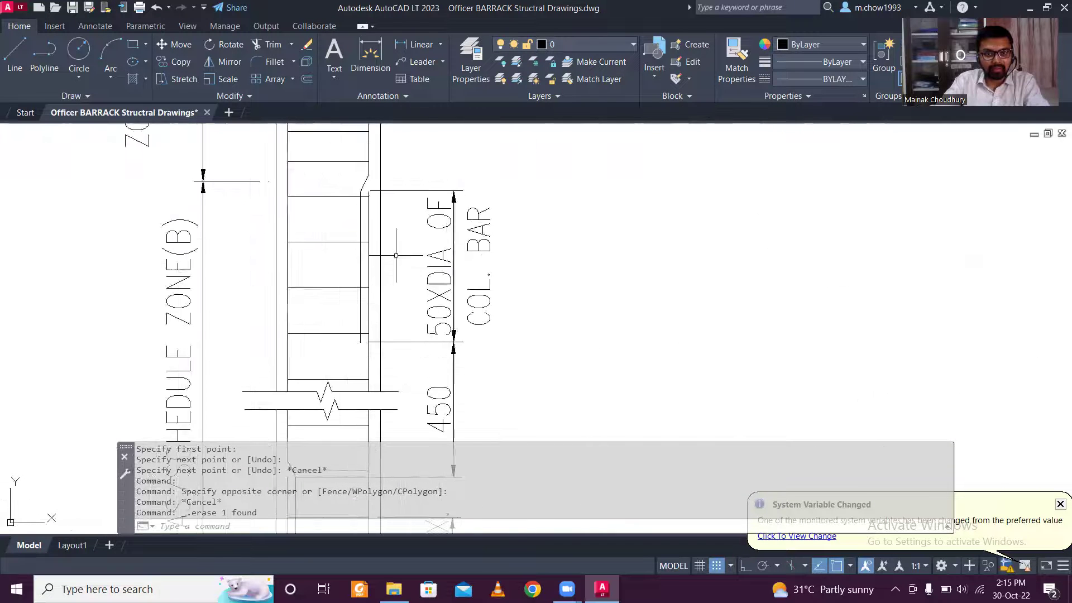
- Select the lapped bar lines marked 50XDIA OF COL. BAR, then clear the selection
left_click(366, 259)
left_click(360, 267)
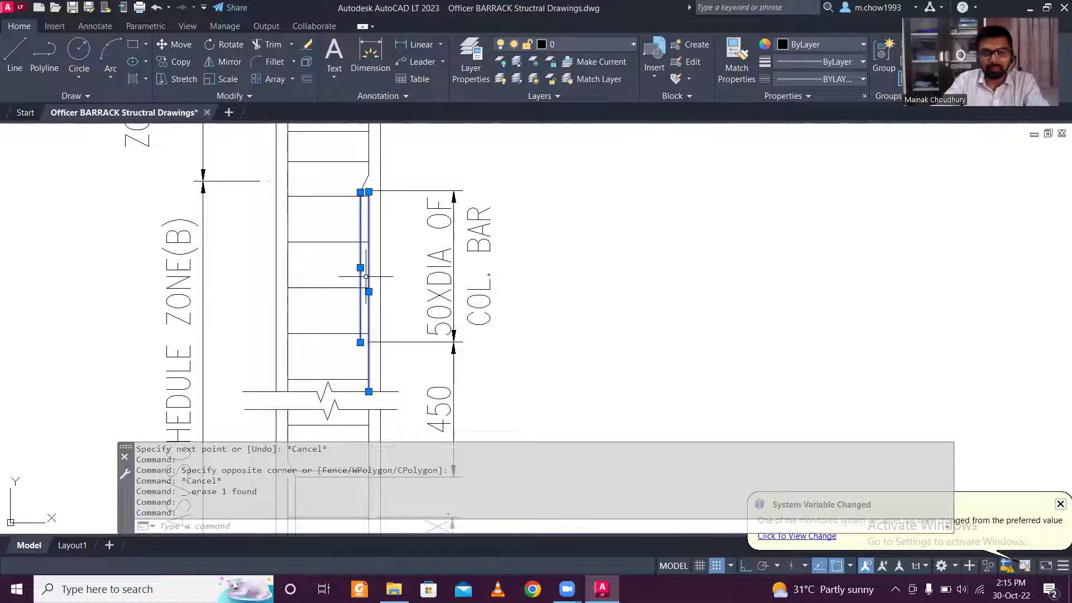
left_click(364, 181)
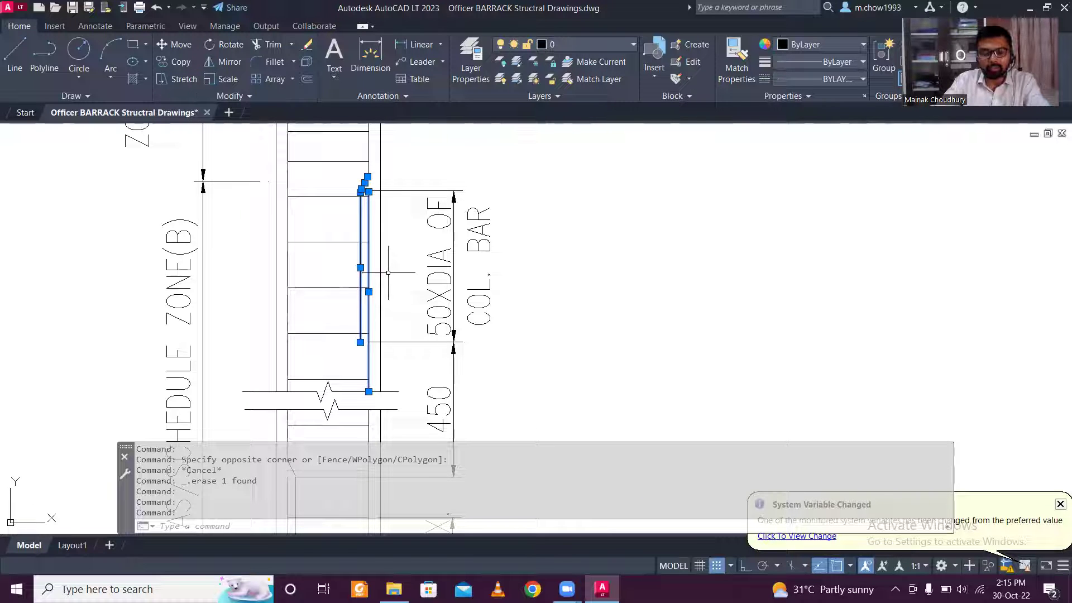
scroll(388, 273, "down", 3)
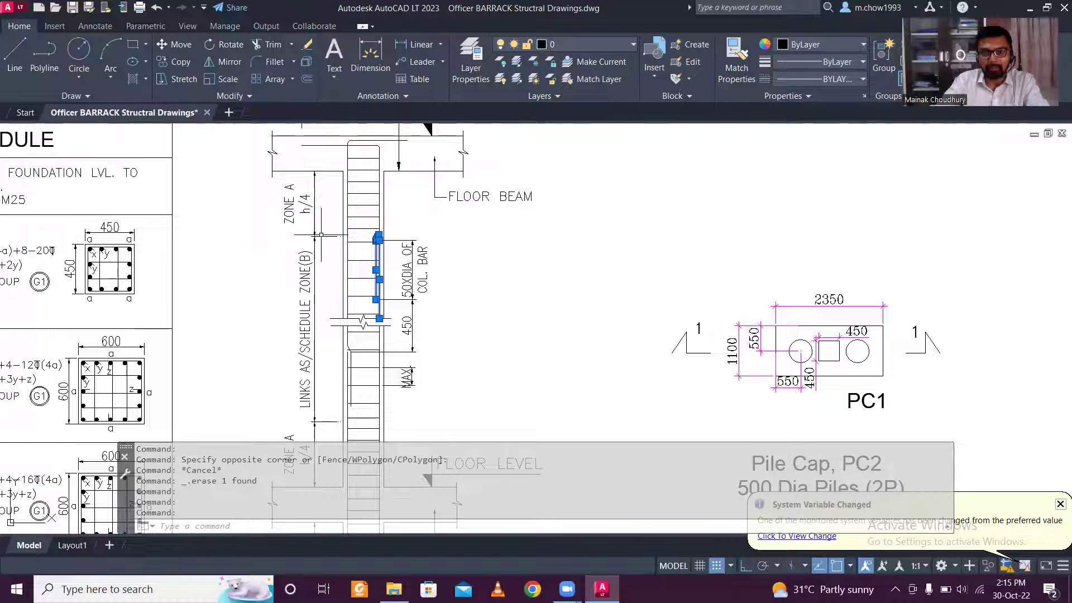
scroll(353, 183, "down", 2)
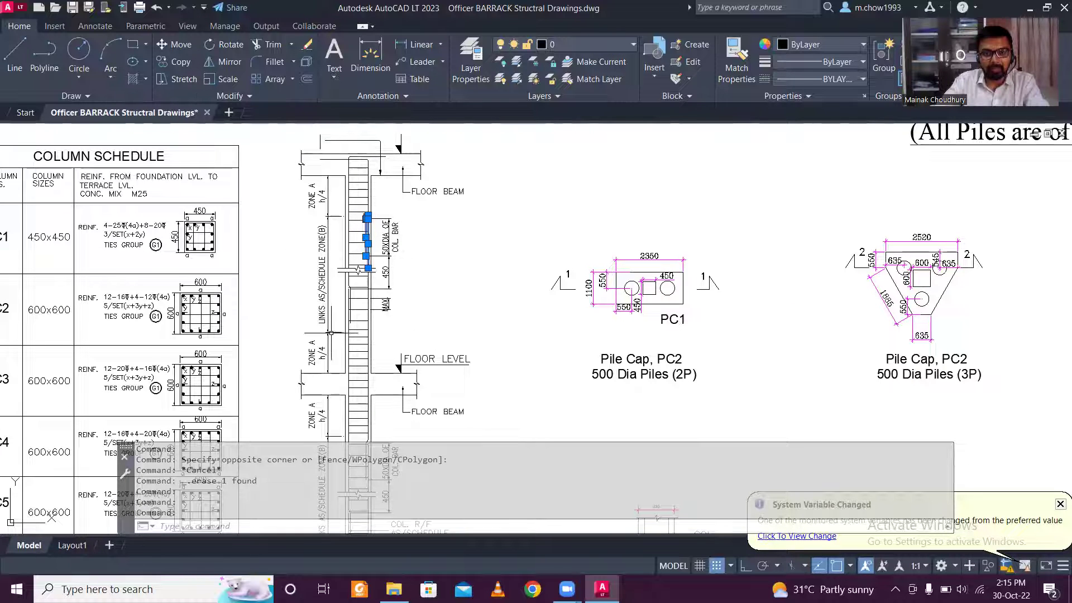
scroll(345, 371, "up", 2)
middle_click_drag(364, 252, 335, 334)
key("Escape")
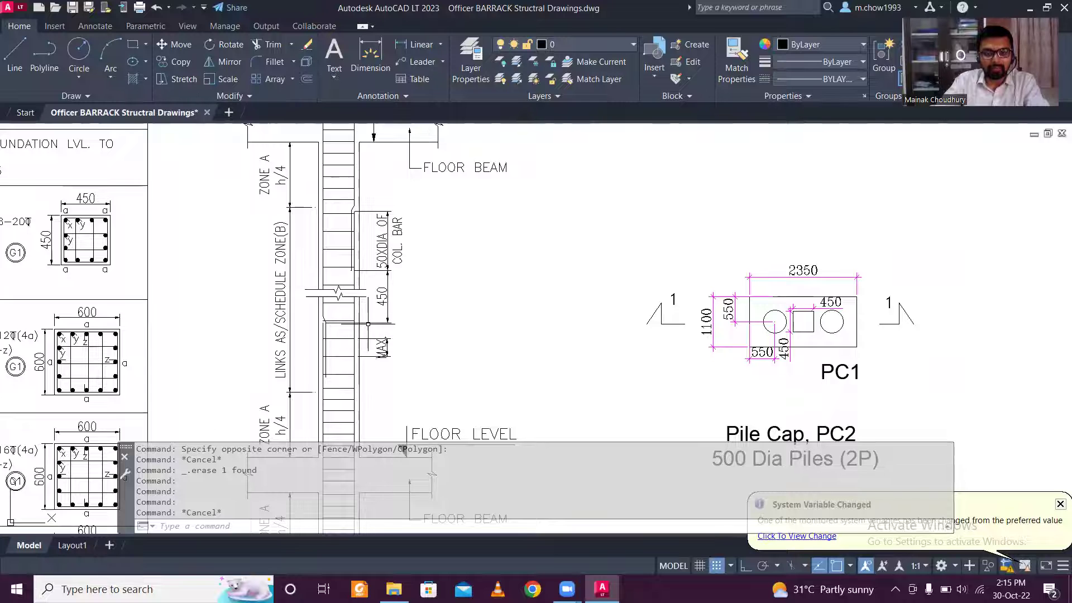
- Pan from the column detail to the COLUMN LAYOUT title and column markers
scroll(321, 346, "down", 2)
middle_click_drag(275, 373, 317, 342)
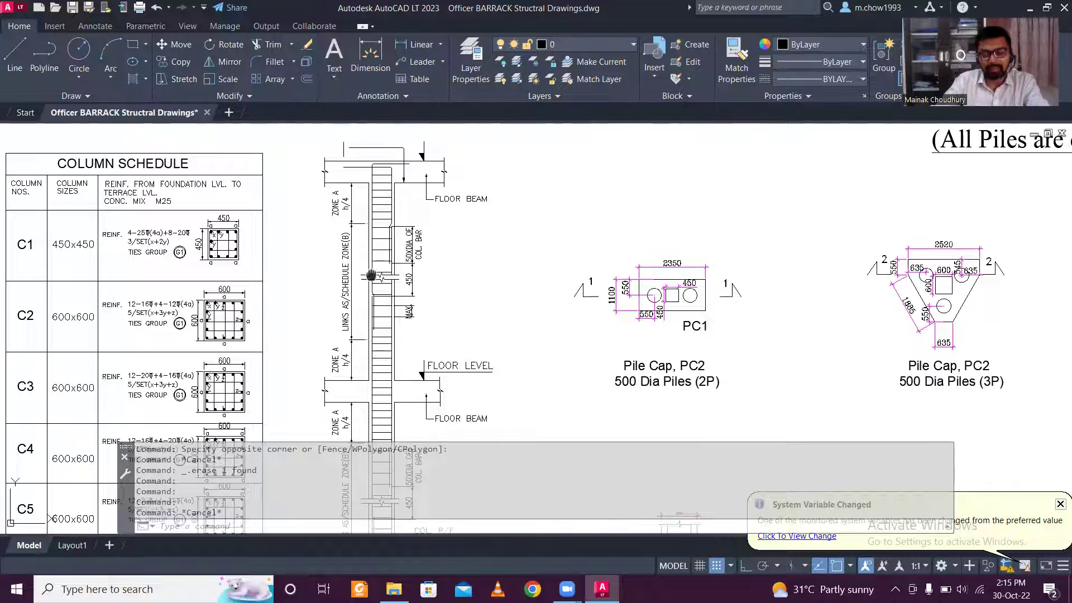
middle_click_drag(372, 274, 373, 307)
mouse_move(371, 307)
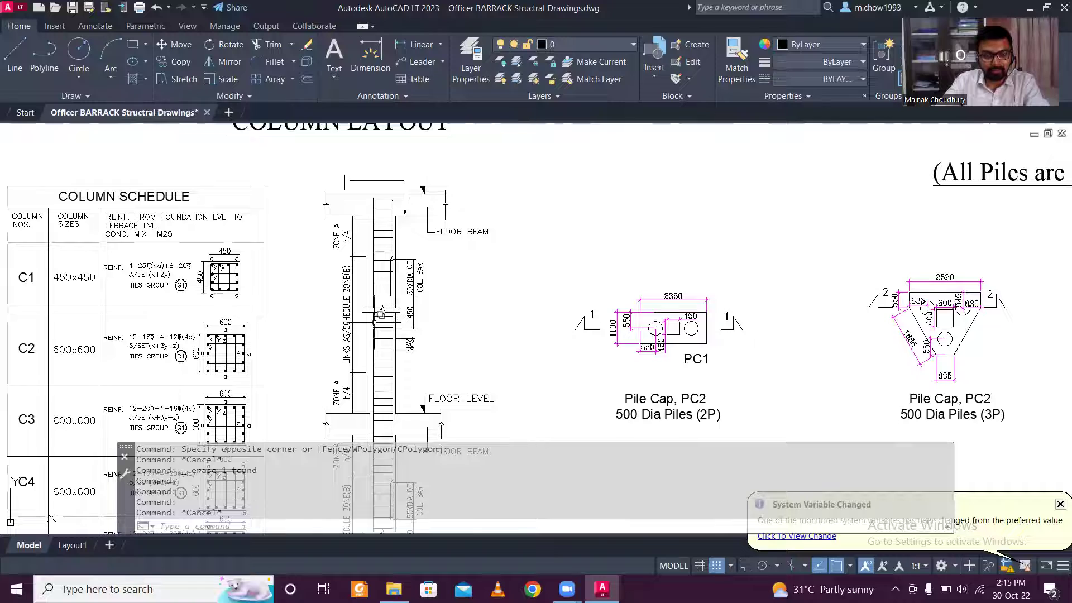
mouse_move(371, 308)
middle_mouse_down()
mouse_move(409, 322)
mouse_move(441, 446)
mouse_move(312, 234)
middle_mouse_up()
scroll(305, 227, "down", 5)
scroll(247, 200, "up", 4)
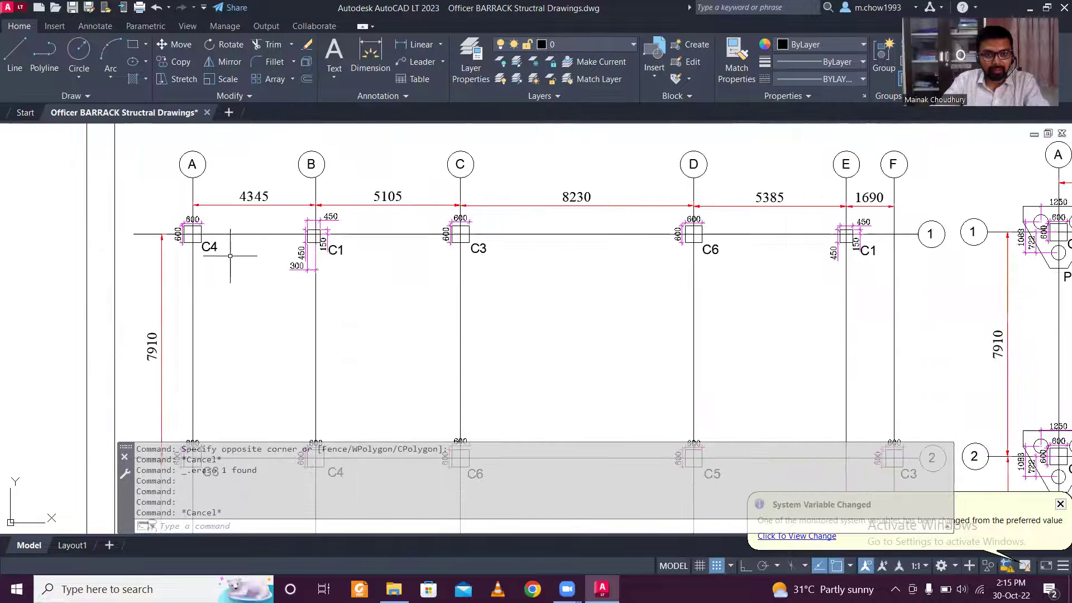
scroll(189, 208, "down", 4)
- Review the Column Schedule header, then zoom in on columns C4, C1 and C3 at grid A-1
middle_click_drag(189, 208, 195, 123)
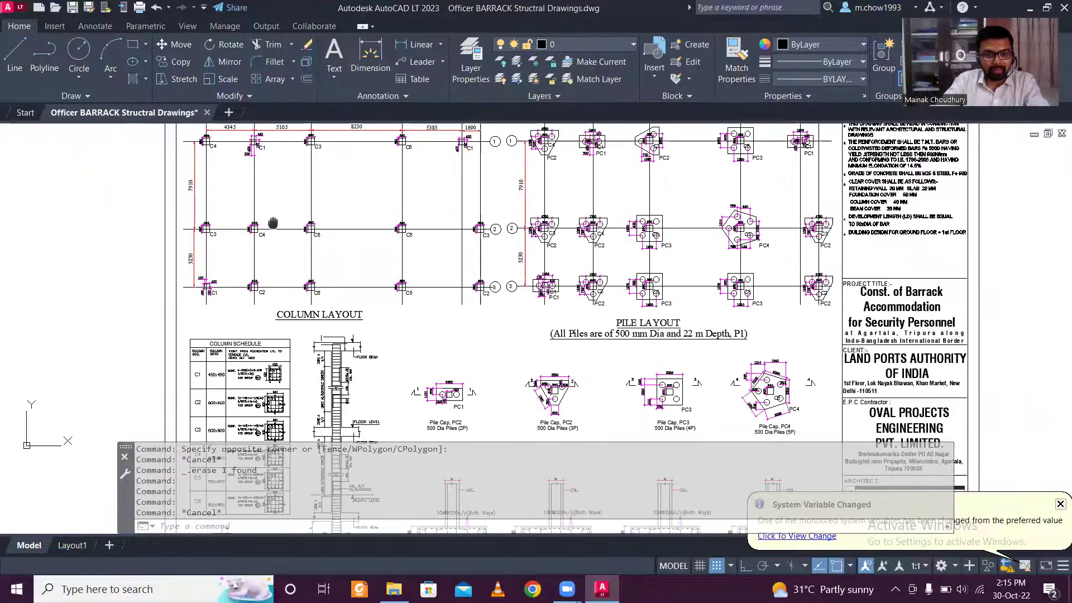
scroll(279, 357, "up", 6)
scroll(309, 298, "down", 1)
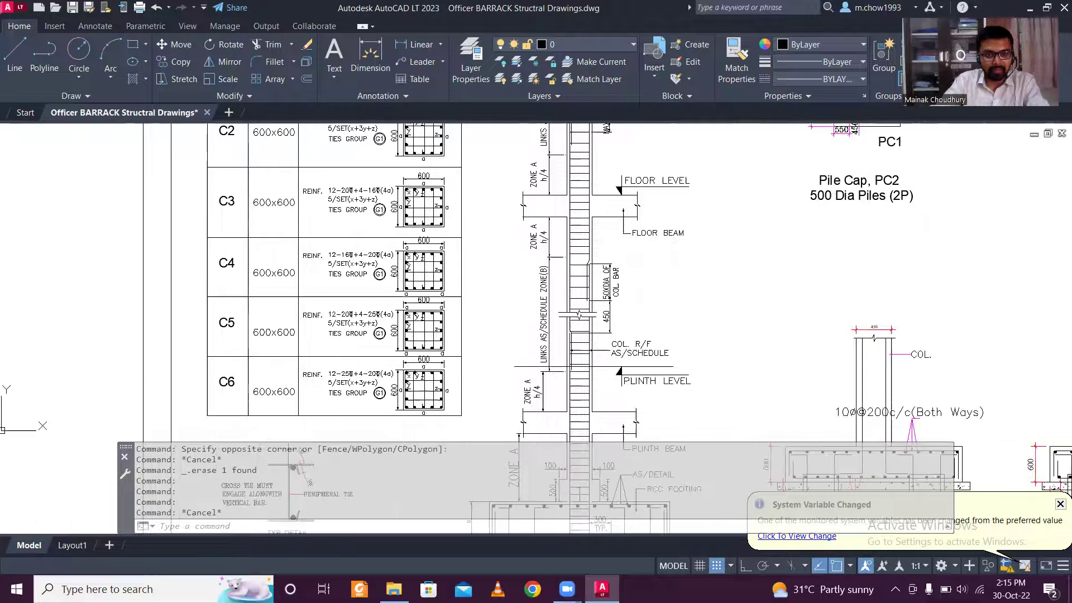
mouse_move(309, 298)
middle_mouse_down()
mouse_move(399, 325)
mouse_move(402, 430)
mouse_move(356, 383)
middle_mouse_up()
scroll(405, 325, "down", 2)
scroll(425, 292, "down", 2)
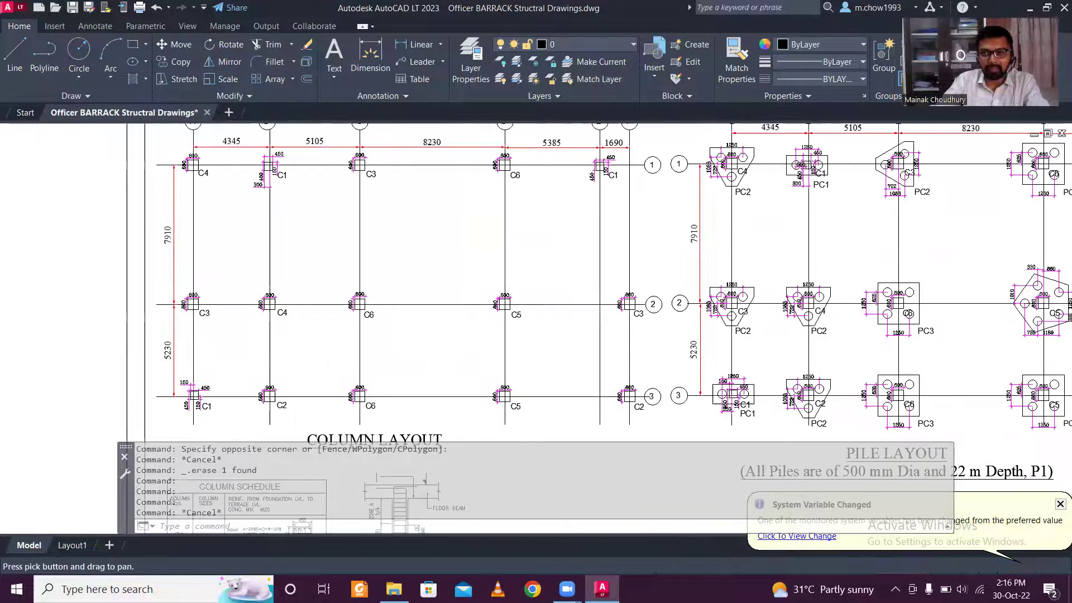
scroll(330, 268, "up", 1)
scroll(191, 205, "up", 3)
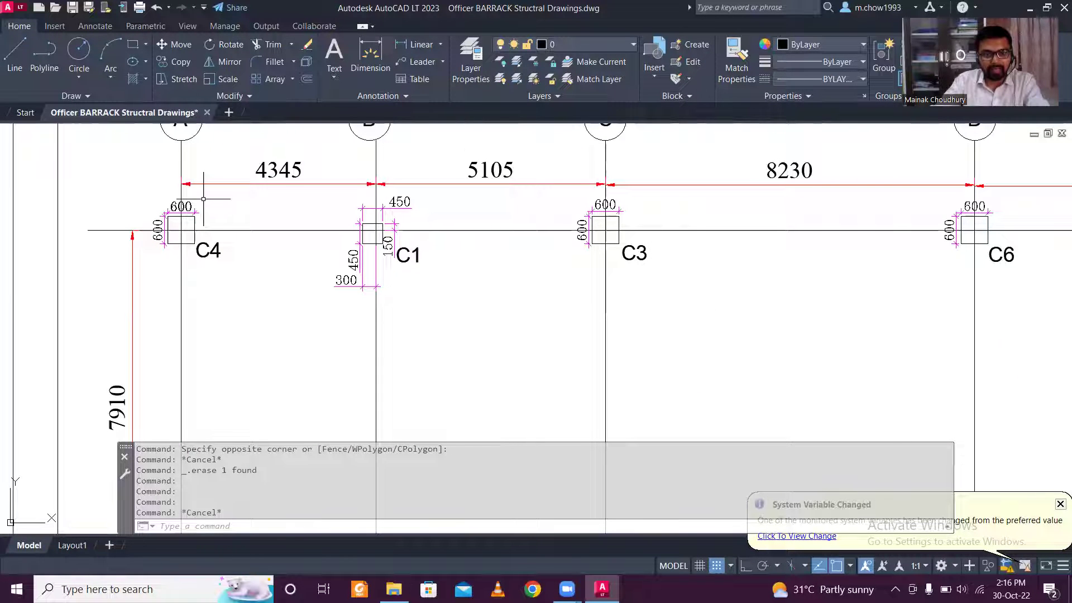
scroll(203, 199, "down", 2)
scroll(232, 185, "up", 4)
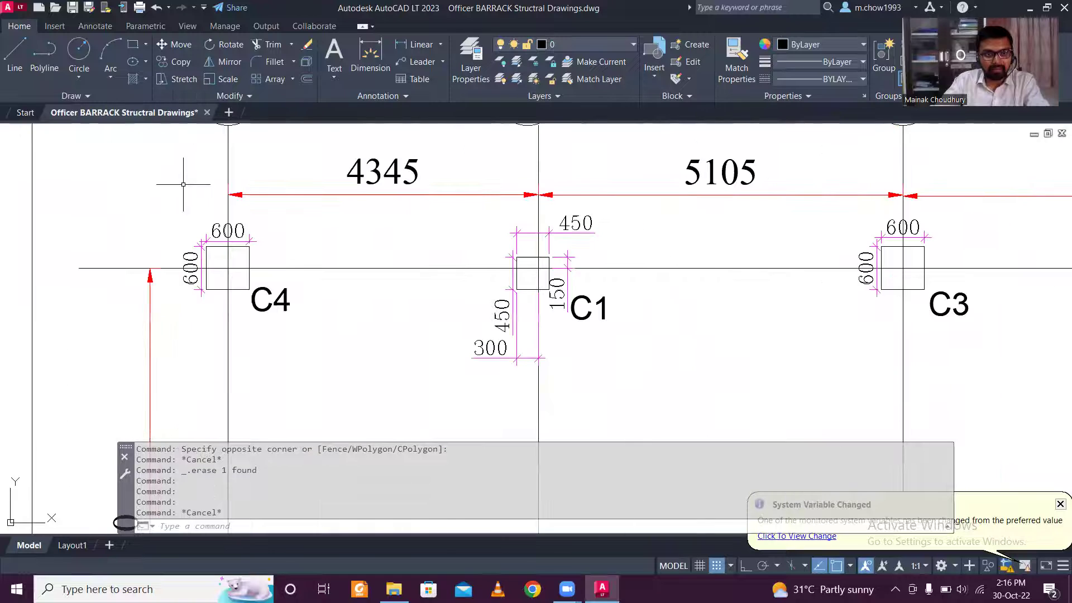
left_click(228, 171)
scroll(262, 251, "down", 2)
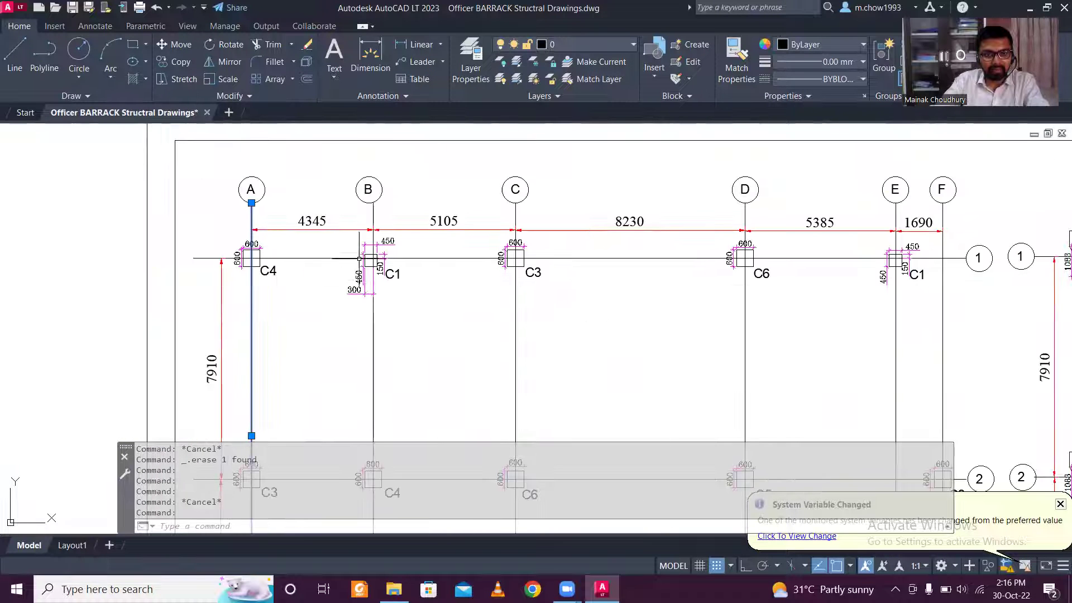
left_click(373, 211)
scroll(386, 257, "up", 4)
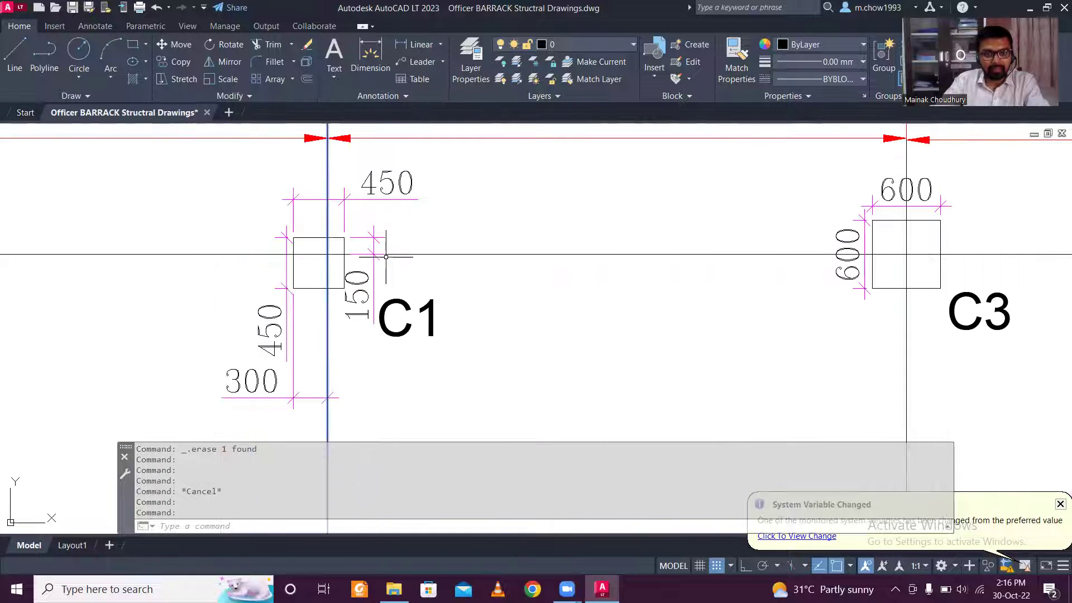
key("Escape")
left_click(343, 201)
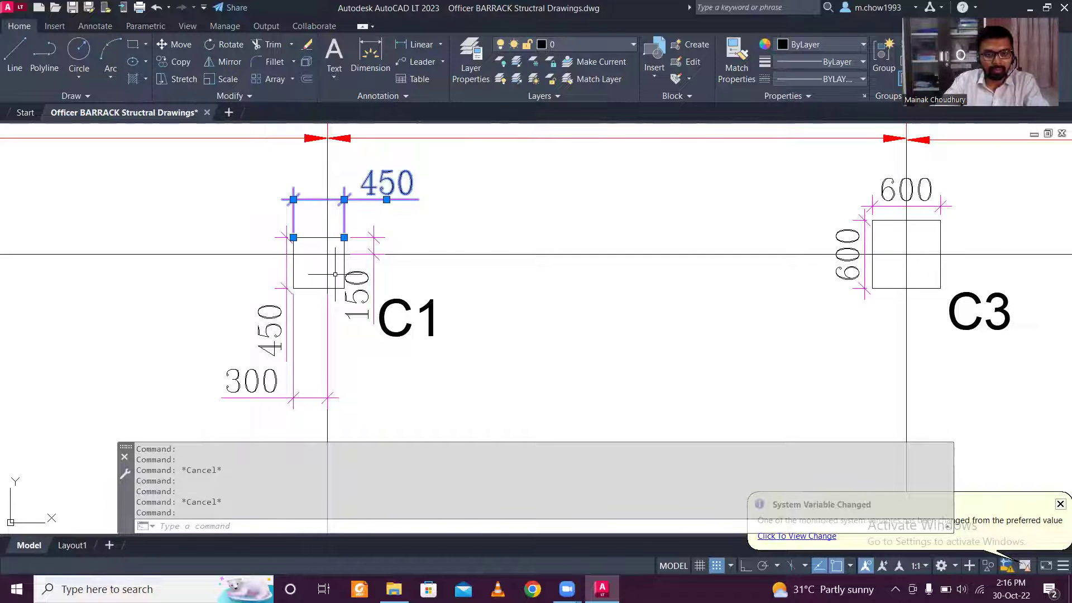
key("Escape")
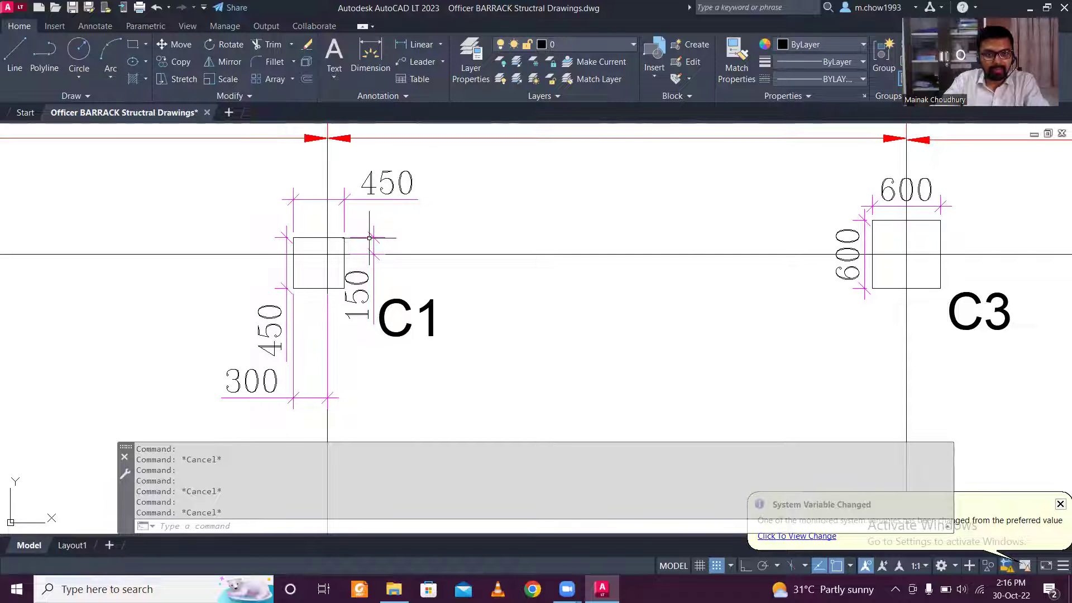
left_click(359, 267)
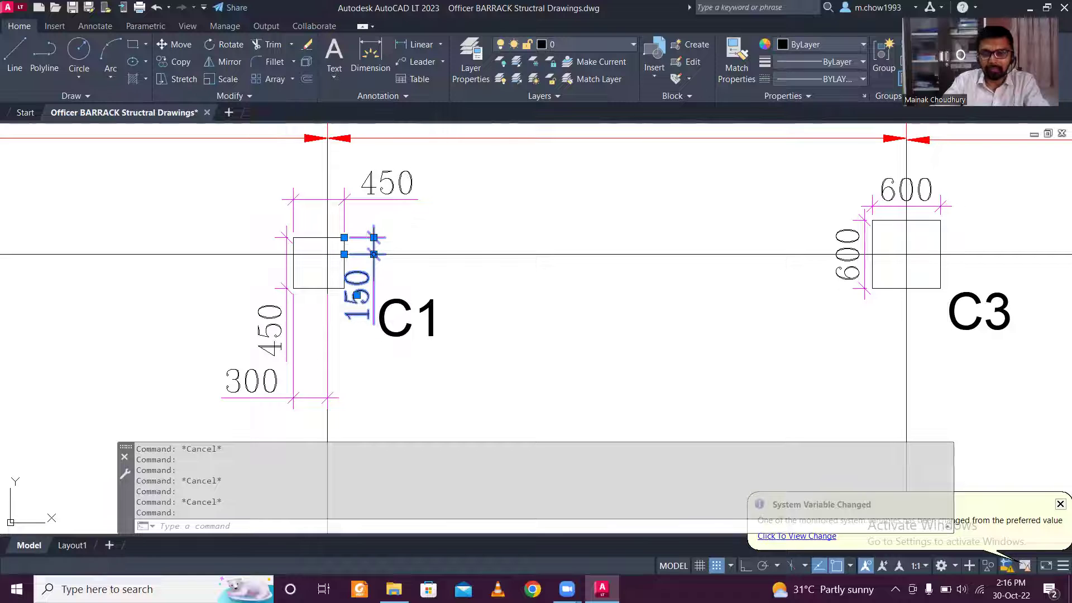
key("Escape")
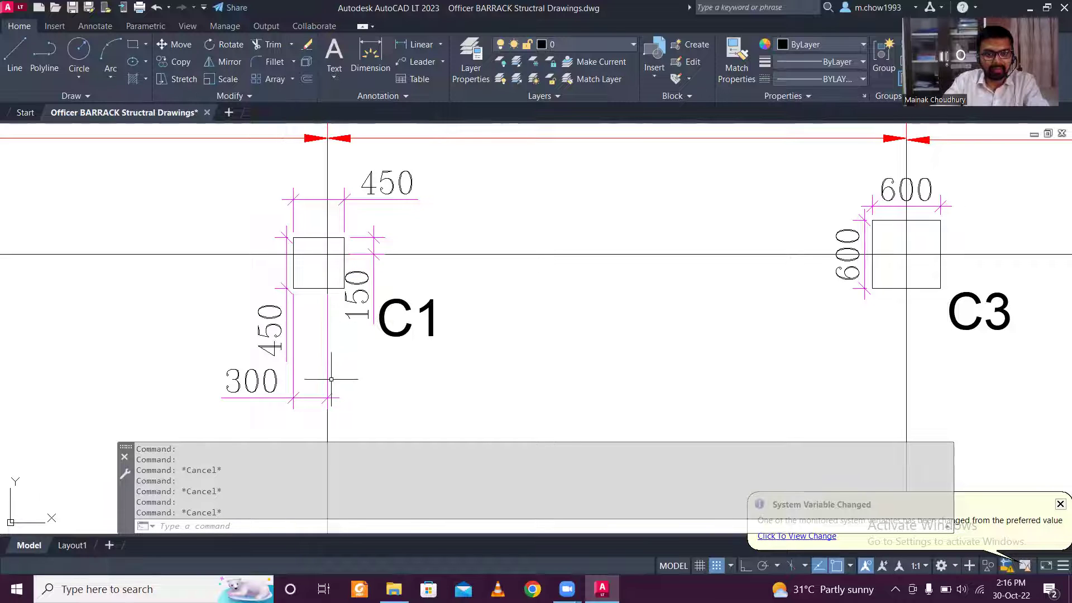
left_click(301, 398)
left_click(303, 397)
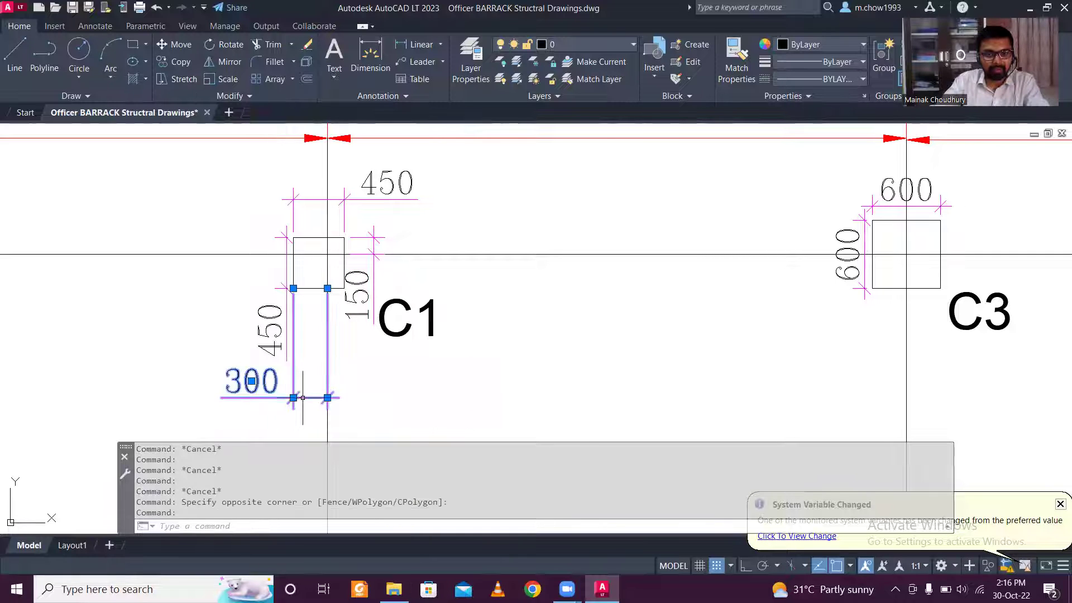
key("Escape")
scroll(329, 263, "down", 3)
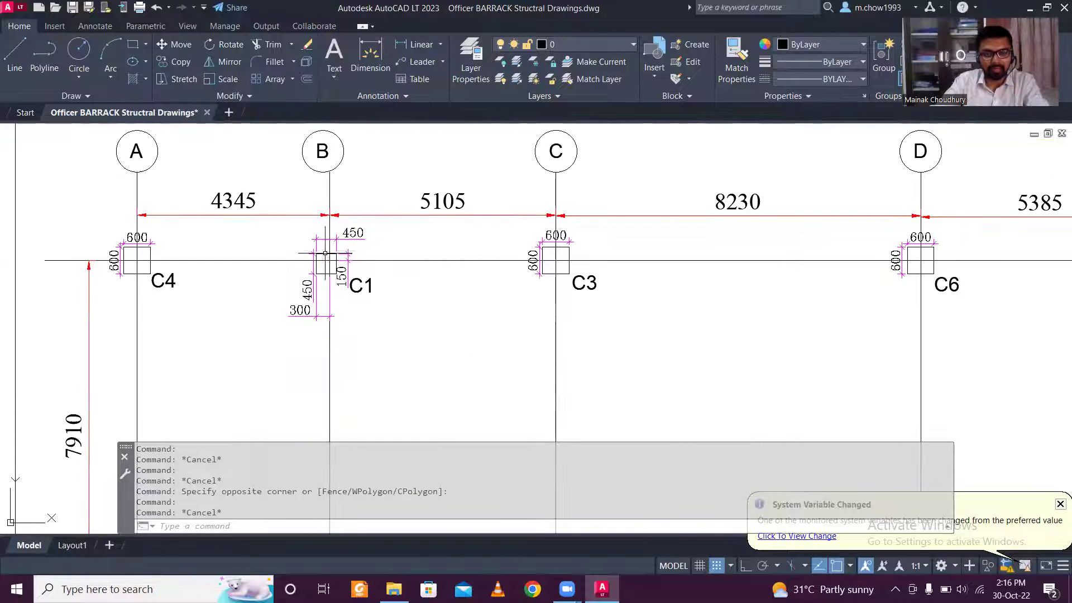
- Zoom and pan the column layout plan across row 2 toward more columns and pile caps
scroll(516, 264, "down", 2)
middle_click_drag(391, 341, 390, 232)
scroll(348, 417, "up", 8)
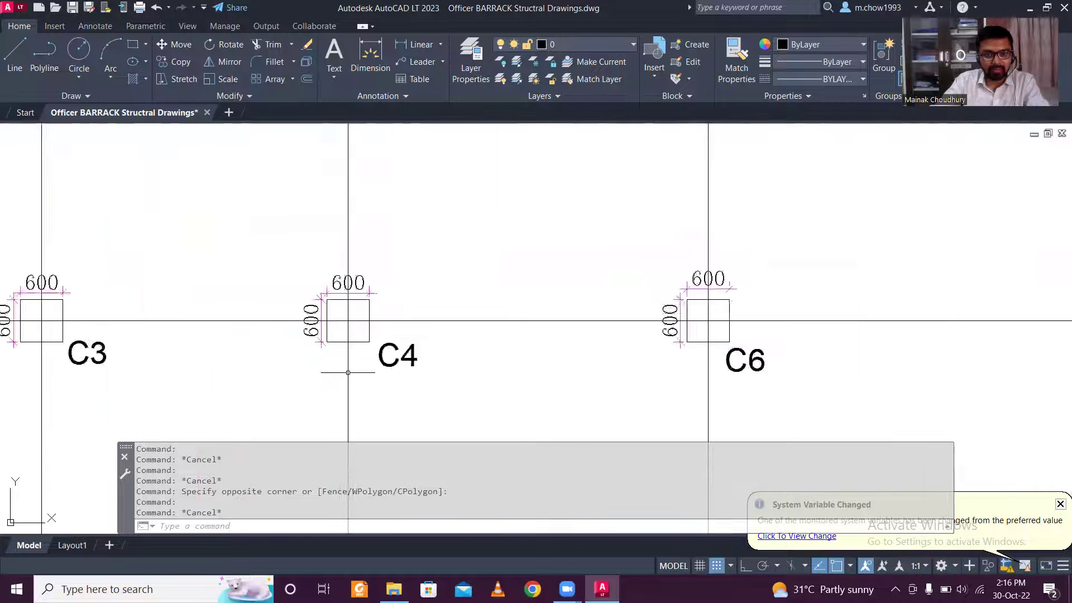
scroll(323, 249, "down", 6)
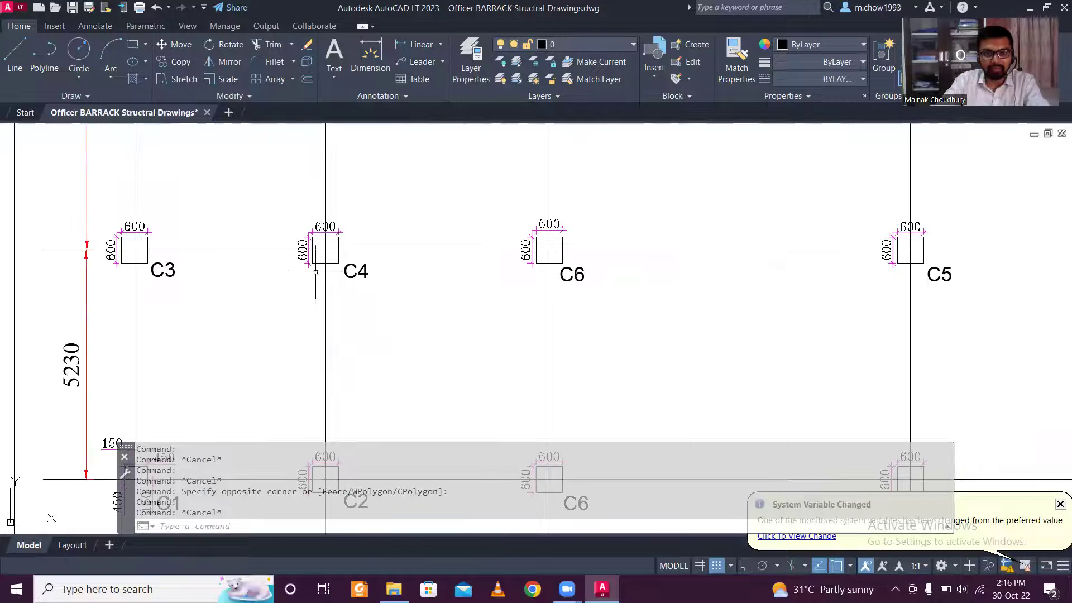
scroll(299, 235, "down", 3)
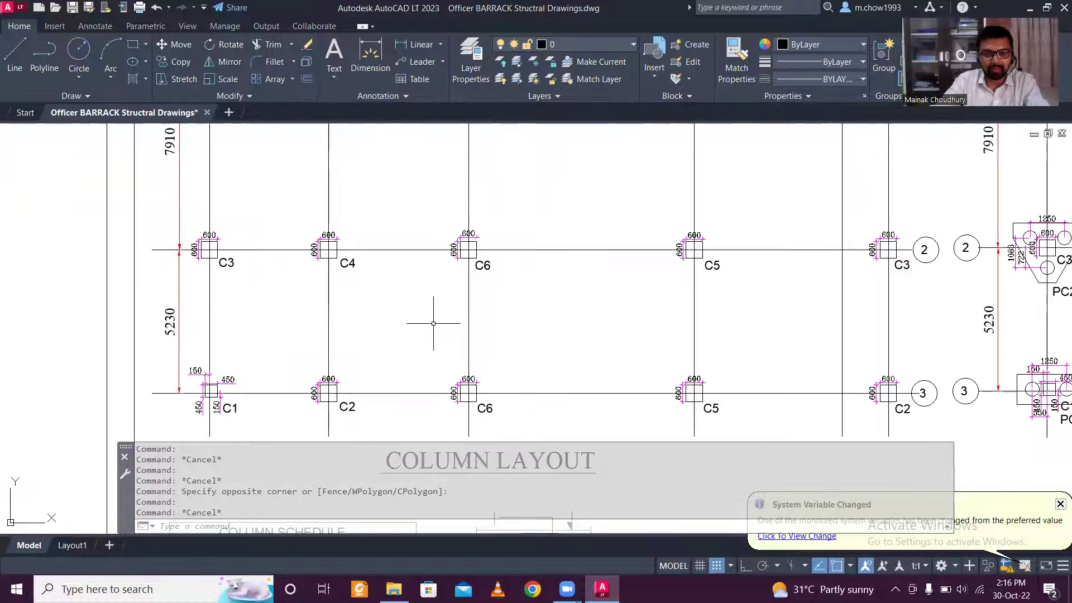
mouse_move(431, 318)
middle_mouse_down()
mouse_move(313, 343)
mouse_move(496, 308)
mouse_move(538, 337)
mouse_move(522, 300)
mouse_move(521, 411)
middle_mouse_up()
scroll(543, 310, "up", 4)
scroll(543, 310, "down", 8)
scroll(355, 284, "up", 2)
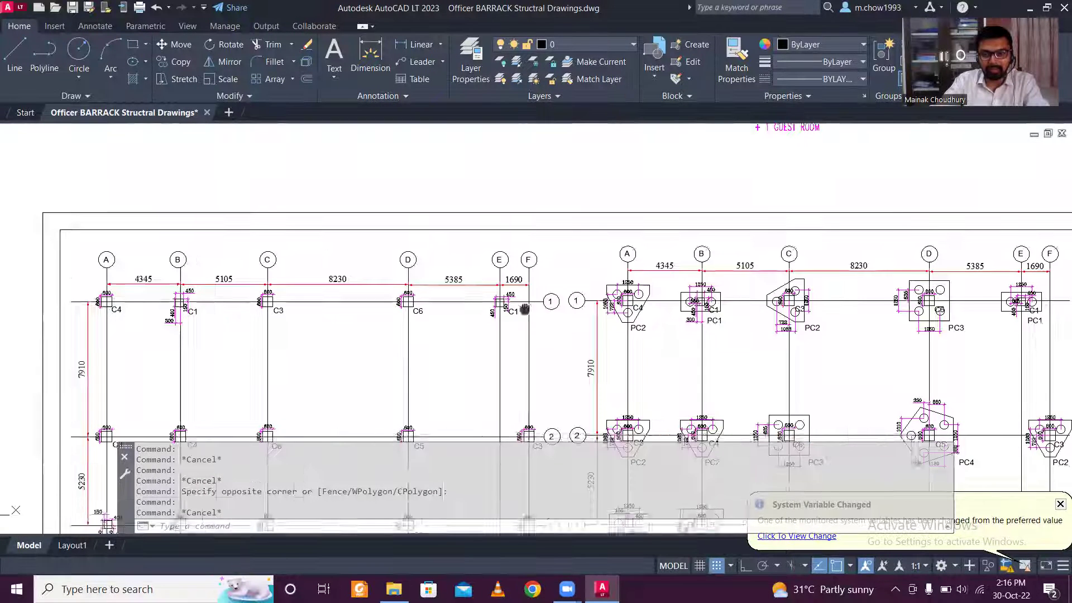
scroll(470, 287, "up", 4)
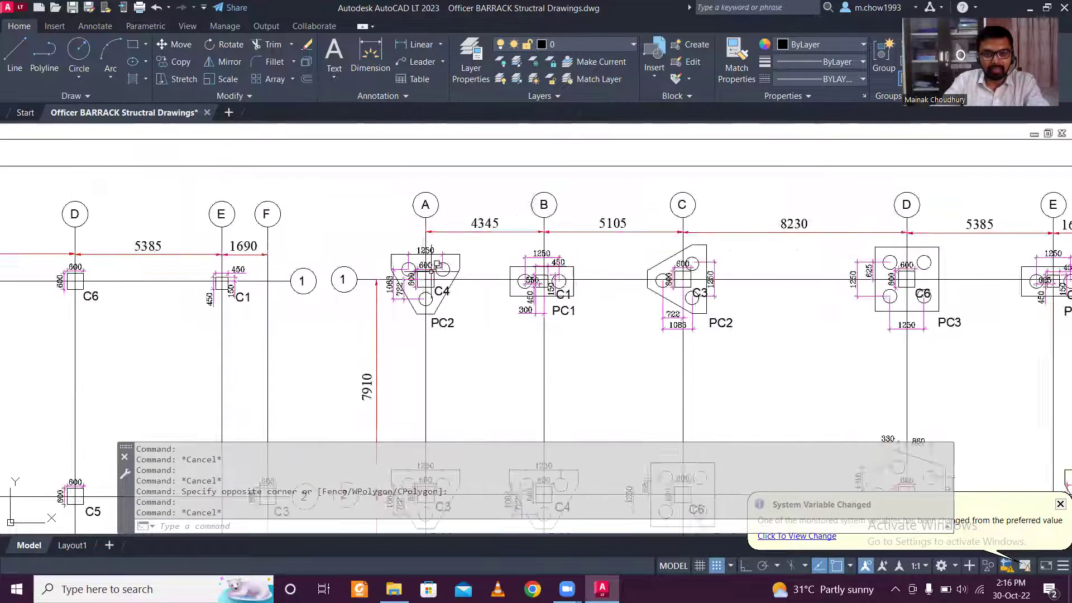
scroll(447, 274, "down", 5)
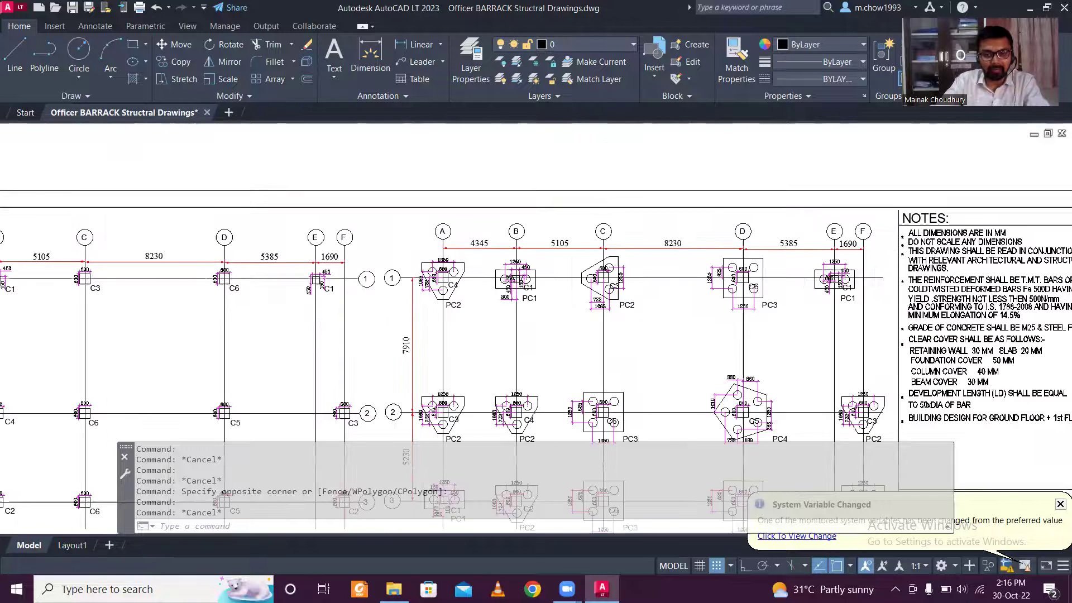
scroll(458, 274, "up", 5)
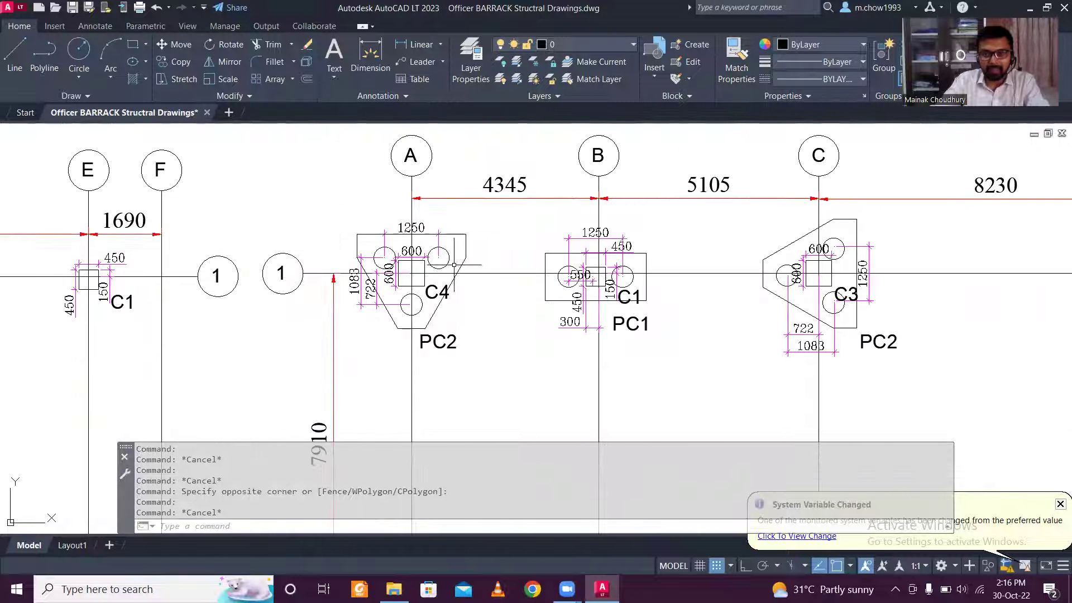
scroll(454, 265, "up", 3)
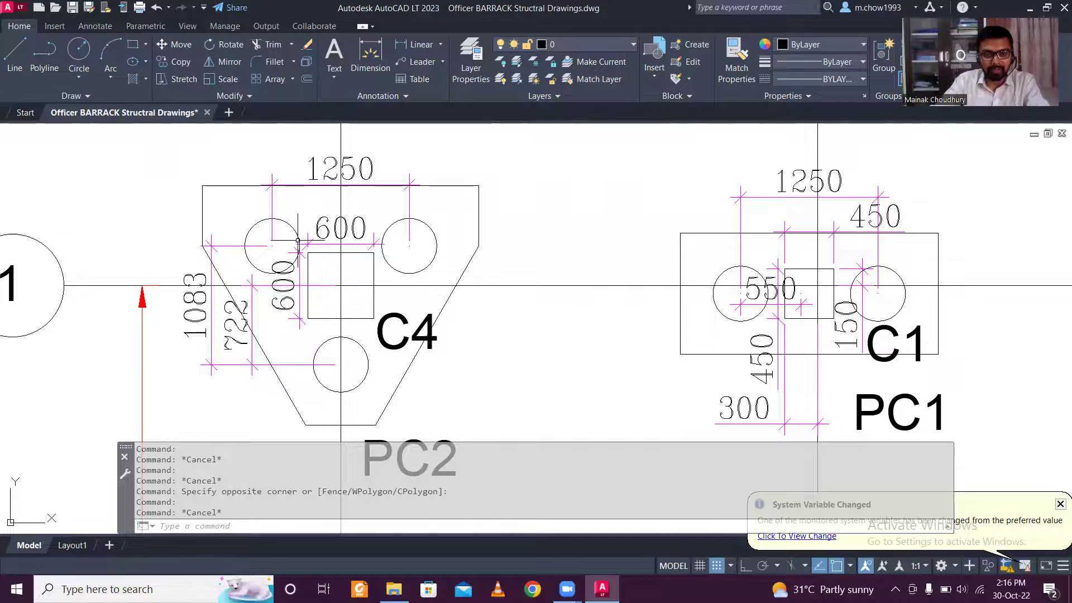
scroll(299, 236, "down", 5)
scroll(313, 288, "down", 3)
scroll(368, 339, "down", 2)
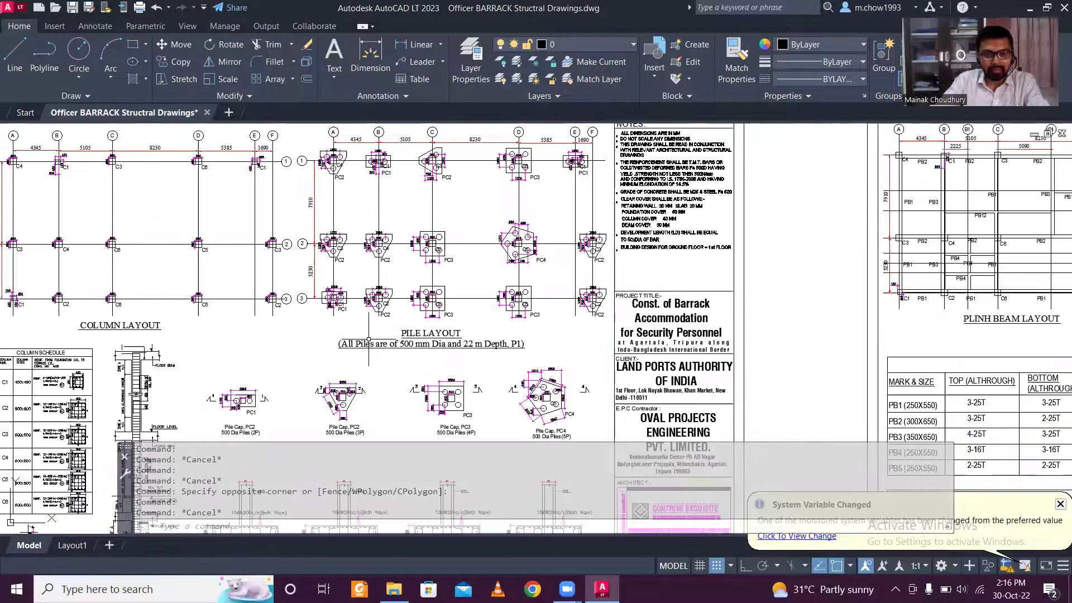
scroll(368, 338, "up", 2)
- Bring up the pile cap sections, settling on the TYP. DETAIL OF COLUMN footing and SEC-(2-2)
mouse_move(368, 339)
middle_mouse_down()
mouse_move(419, 195)
mouse_move(538, 3)
middle_mouse_up()
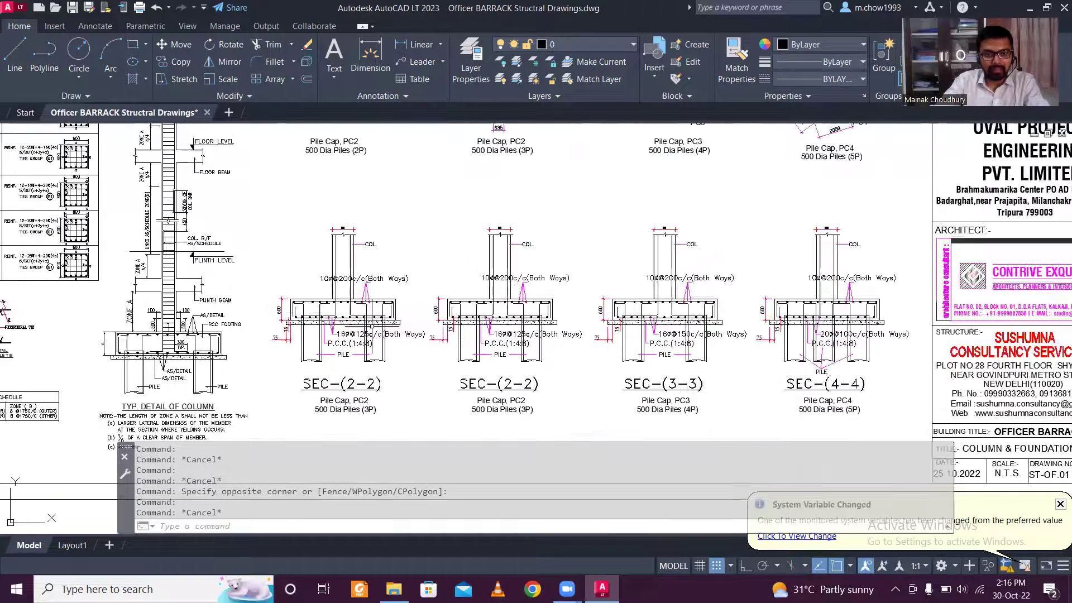
scroll(371, 325, "up", 4)
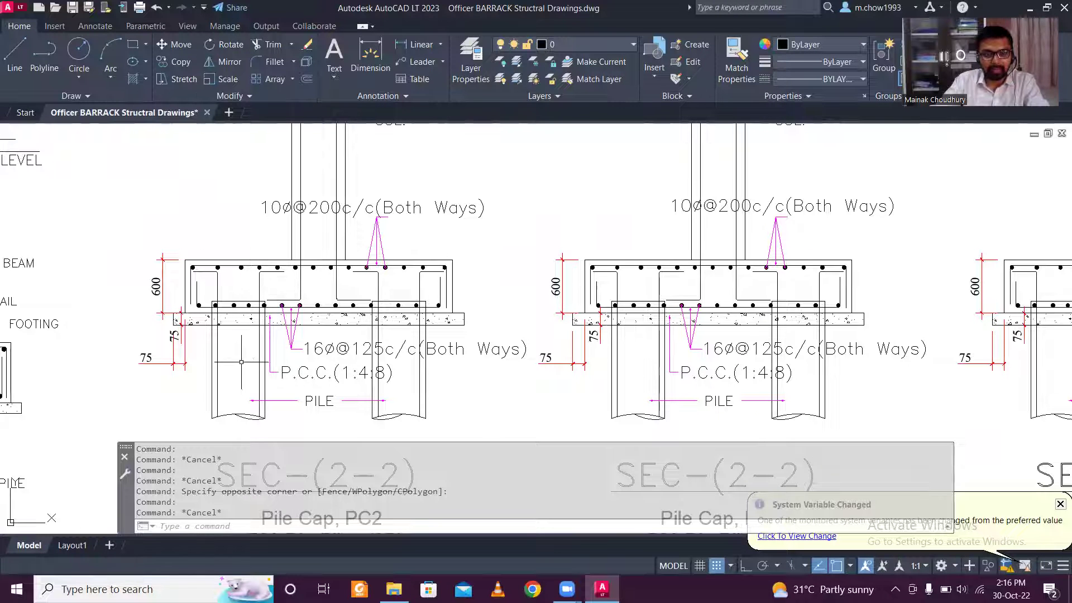
scroll(324, 344, "down", 4)
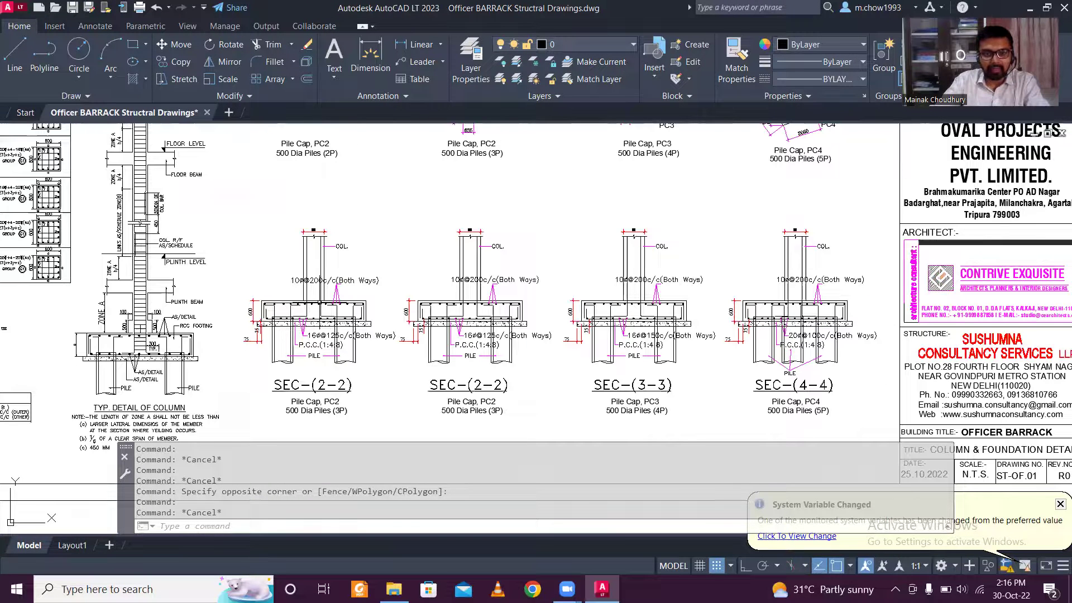
scroll(301, 325, "up", 4)
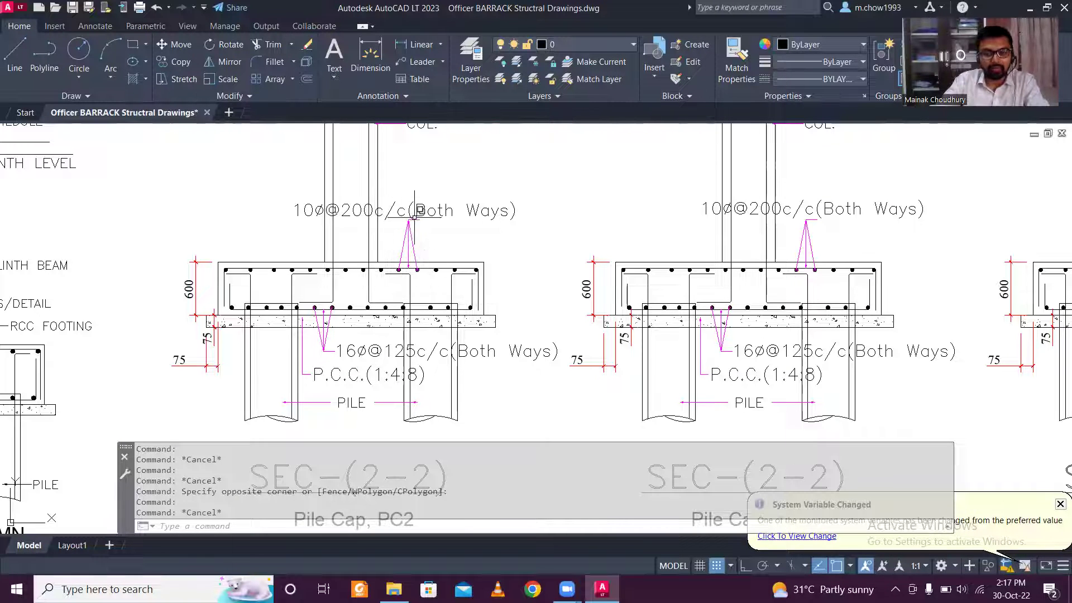
scroll(414, 211, "down", 7)
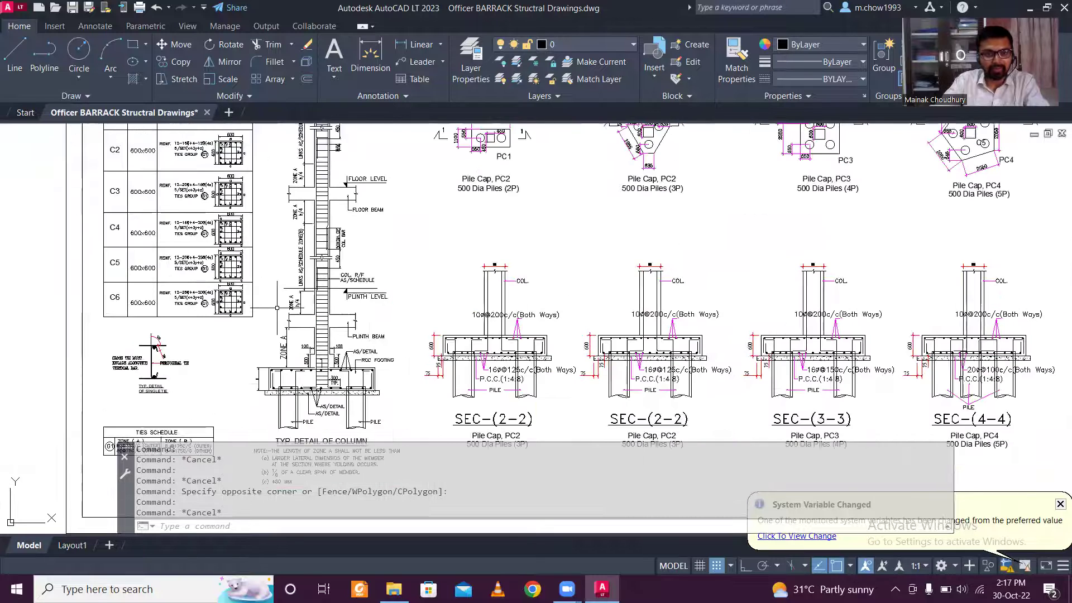
scroll(315, 385, "up", 3)
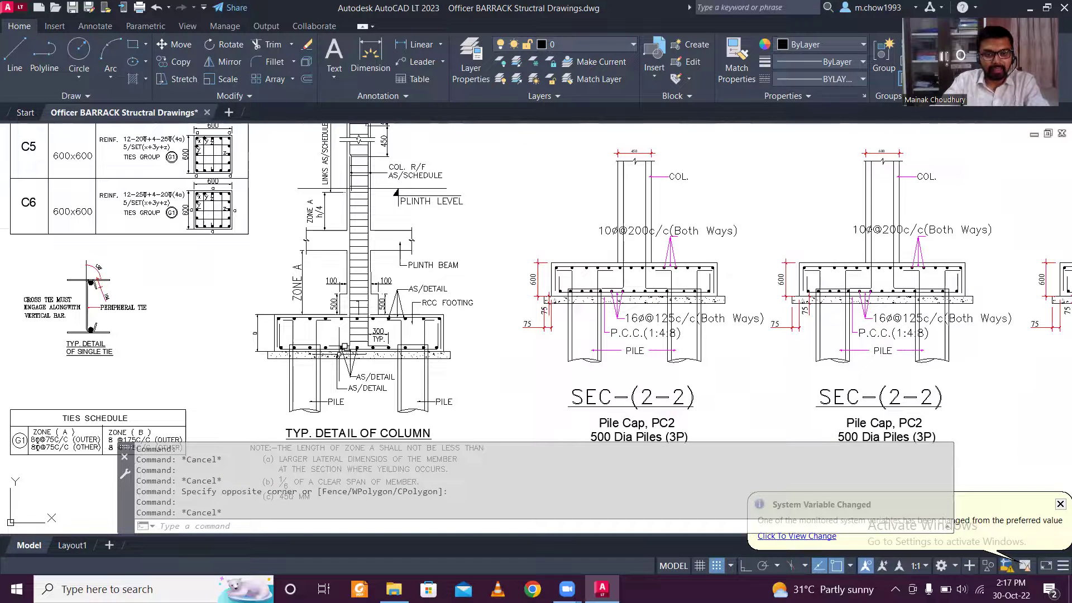
scroll(307, 368, "up", 2)
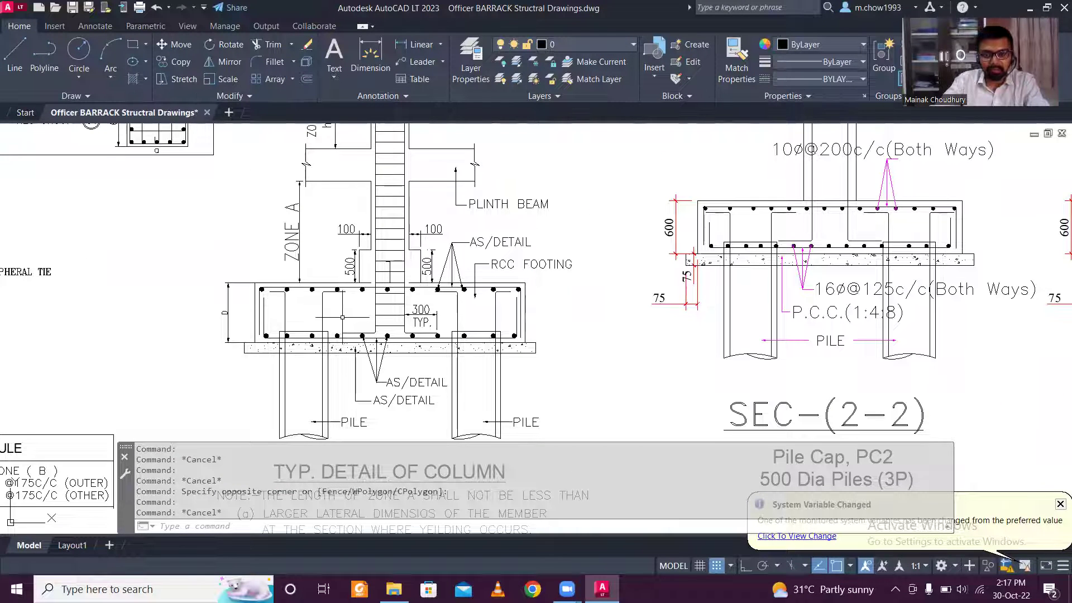
scroll(370, 303, "up", 2)
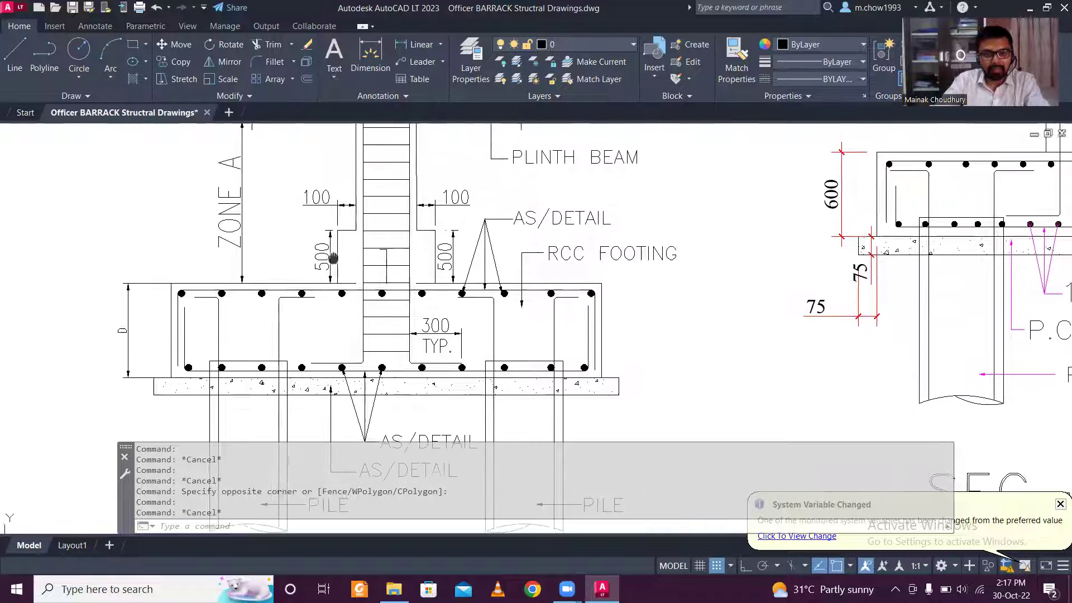
middle_click_drag(341, 221, 335, 262)
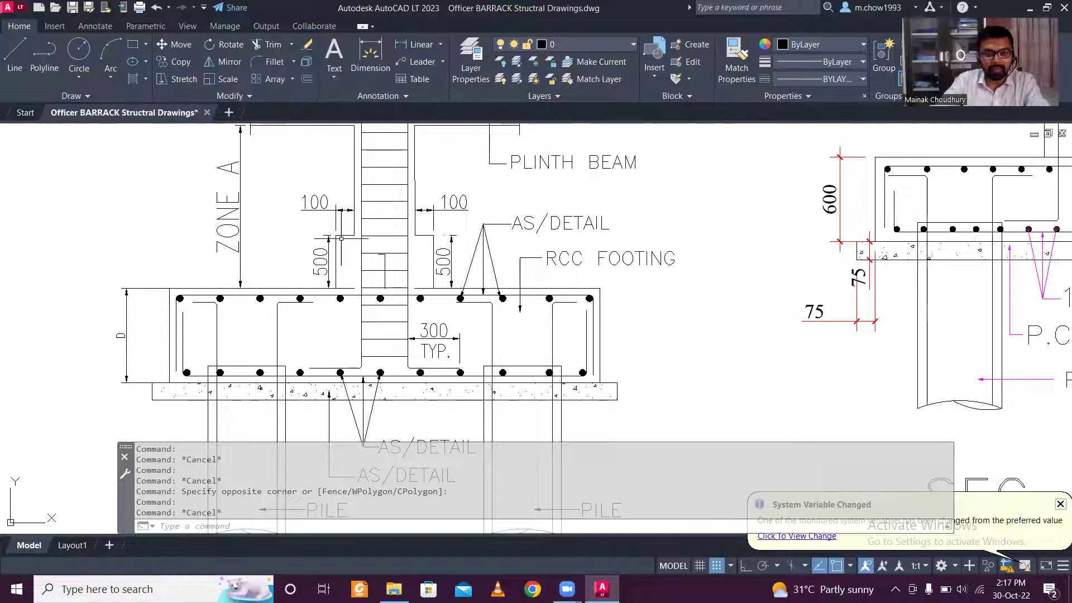
mouse_move(342, 246)
middle_mouse_down()
mouse_move(338, 296)
mouse_move(369, 298)
middle_mouse_up()
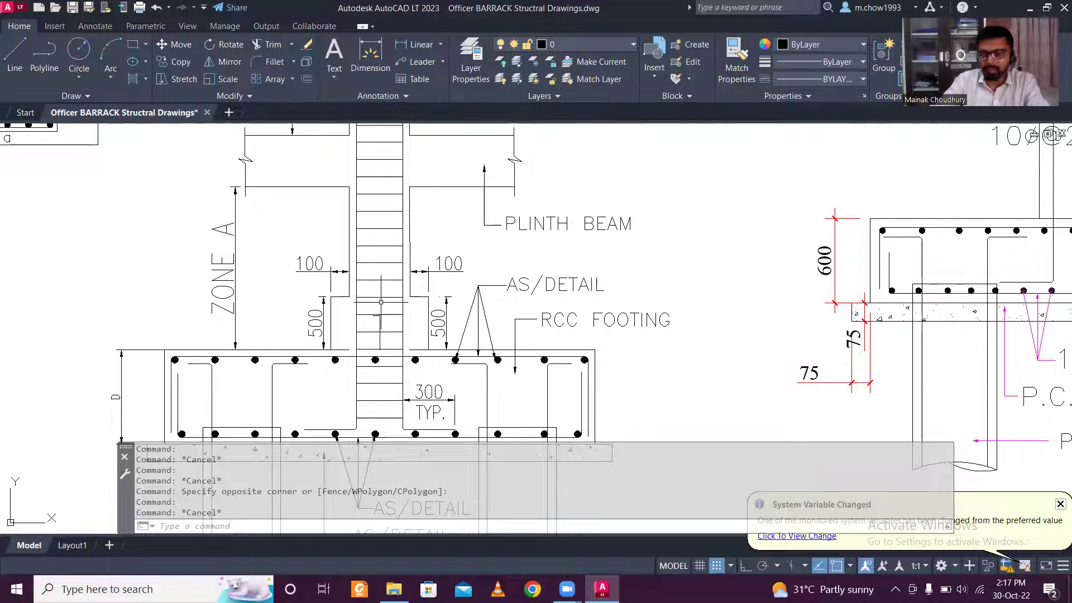
- Zoom out from the single-tie detail and pan down to Column Schedule rows C1–C5
scroll(370, 301, "down", 2)
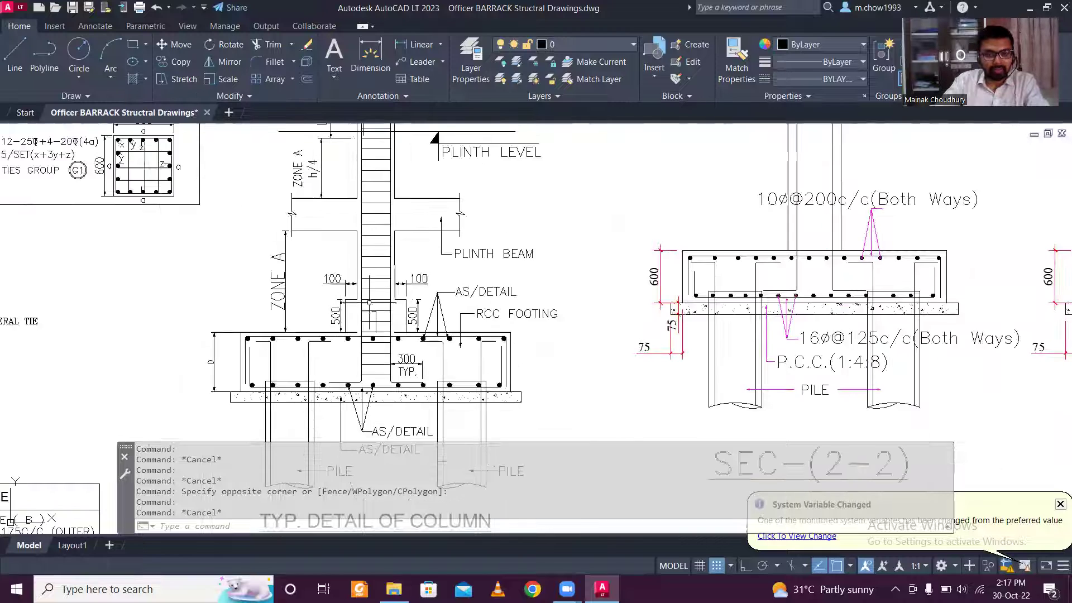
middle_click_drag(370, 300, 408, 419)
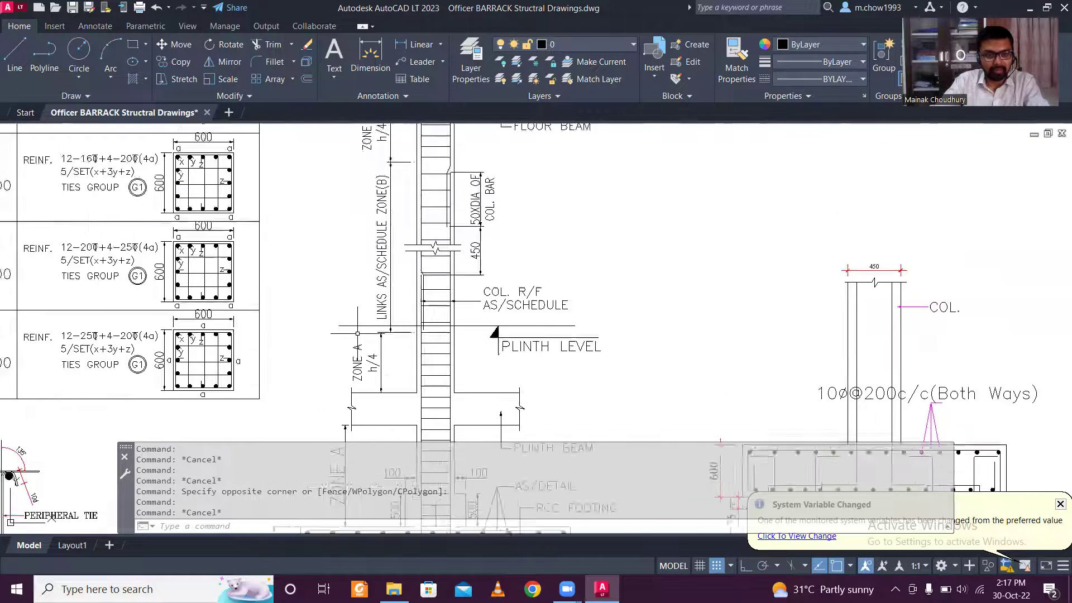
scroll(291, 396, "down", 2)
middle_click_drag(290, 397, 290, 309)
scroll(216, 309, "up", 4)
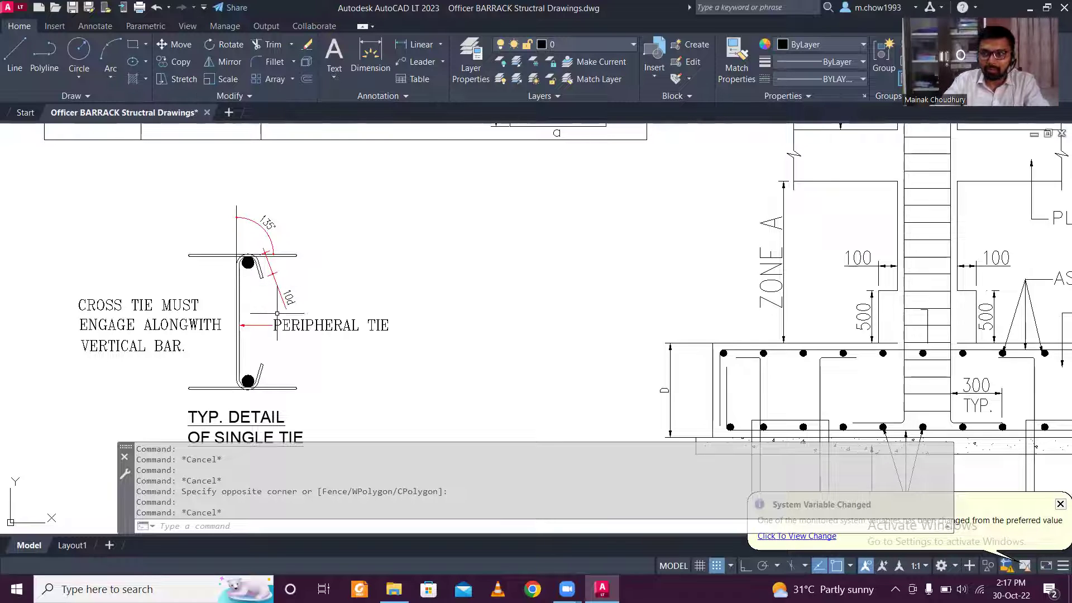
middle_click_drag(304, 373, 317, 322)
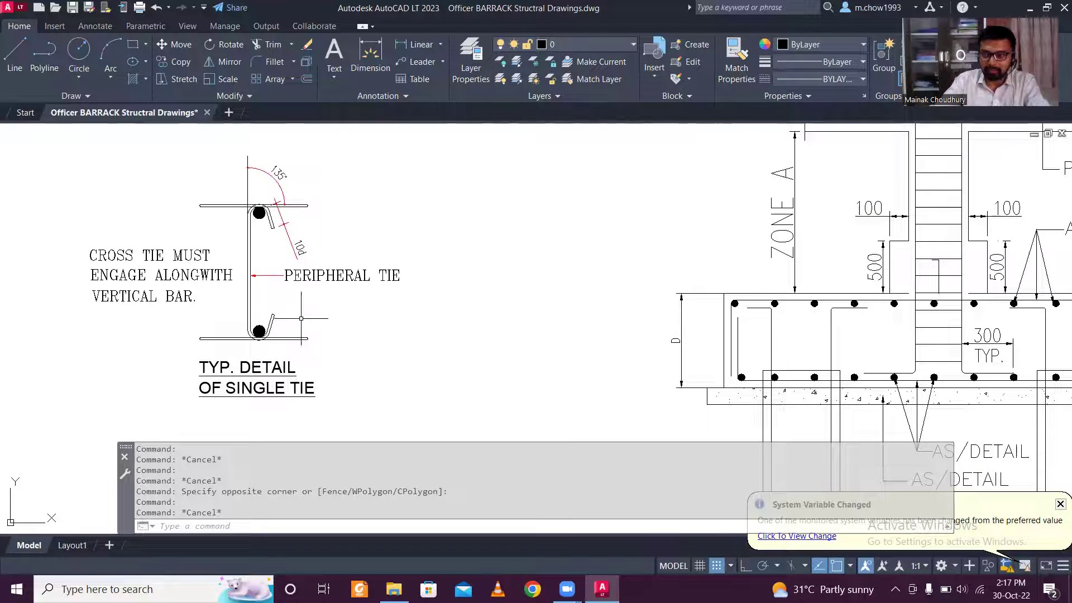
scroll(304, 320, "down", 3)
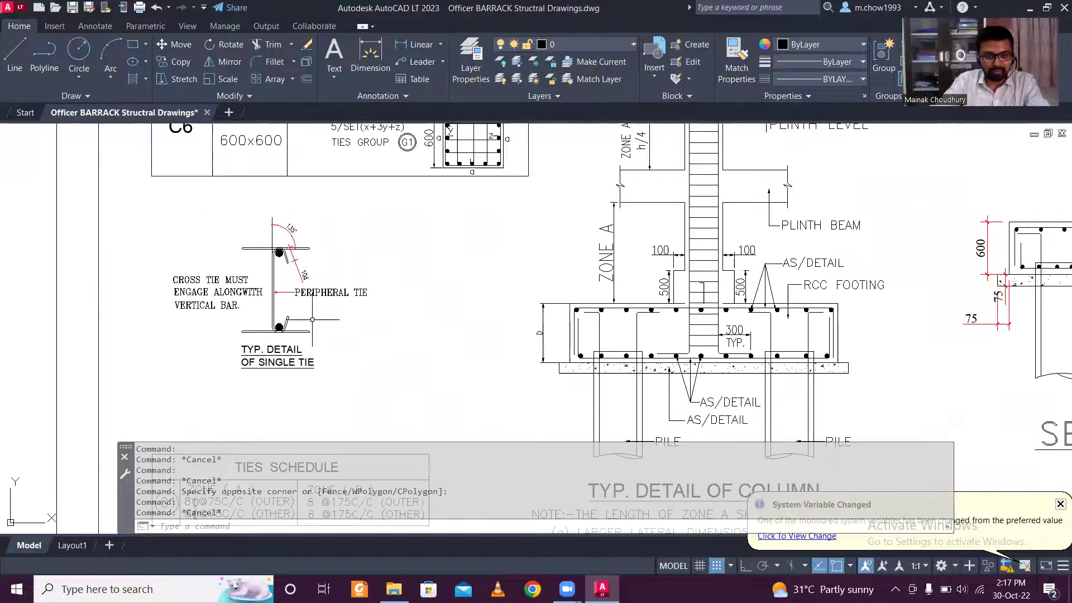
mouse_move(299, 287)
middle_mouse_down()
mouse_move(324, 390)
mouse_move(335, 534)
middle_mouse_up()
scroll(323, 390, "down", 2)
- Zoom in and pan to center the C1 reinforcement notes and section
scroll(405, 288, "up", 3)
scroll(530, 187, "up", 2)
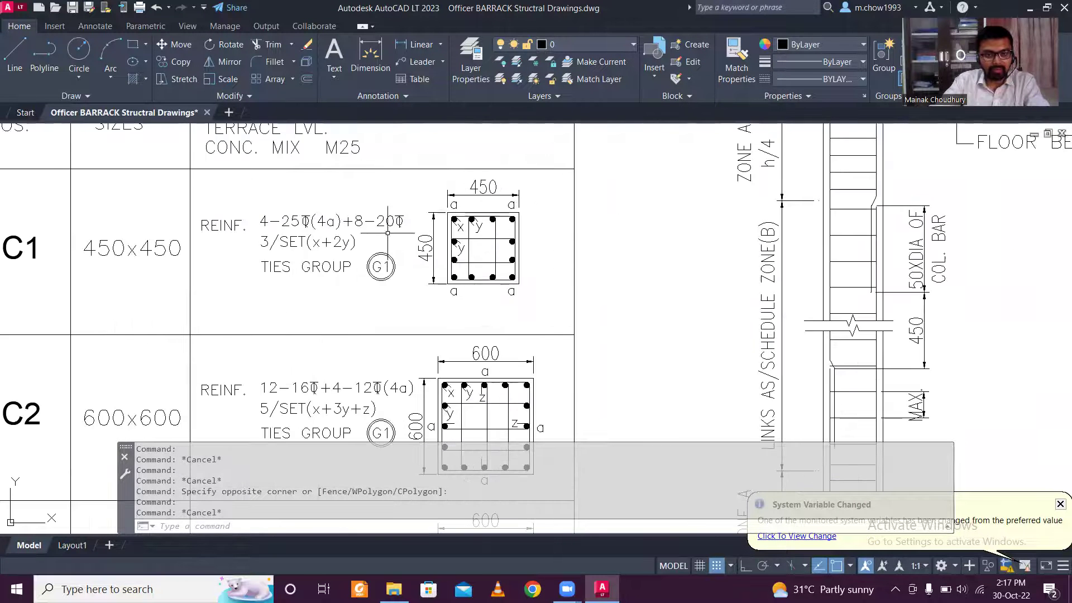
mouse_move(248, 219)
middle_mouse_down()
mouse_move(333, 220)
mouse_move(346, 282)
middle_mouse_up()
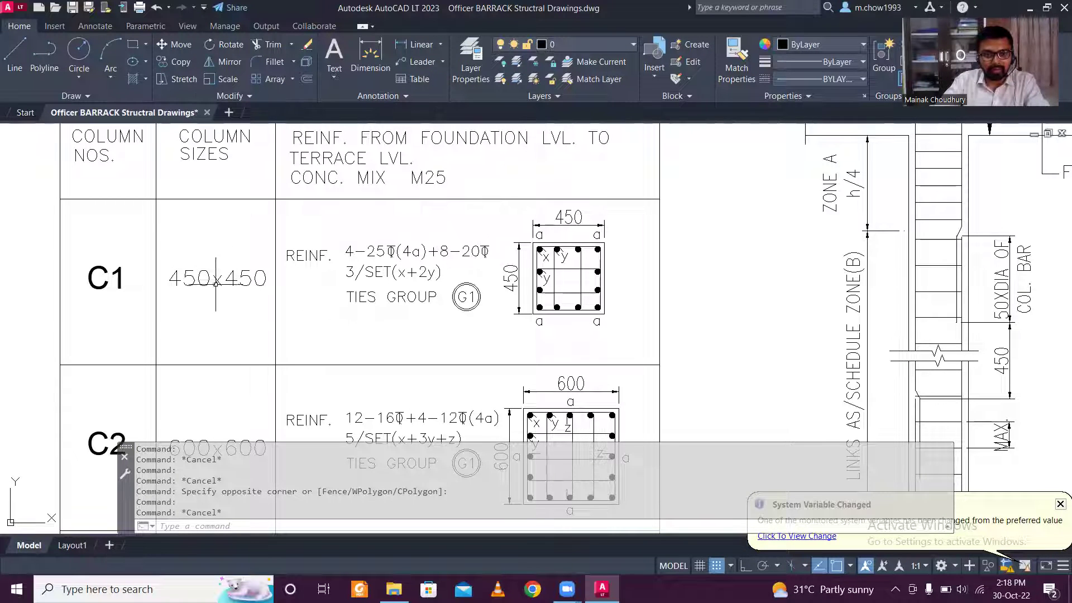
scroll(526, 256, "up", 2)
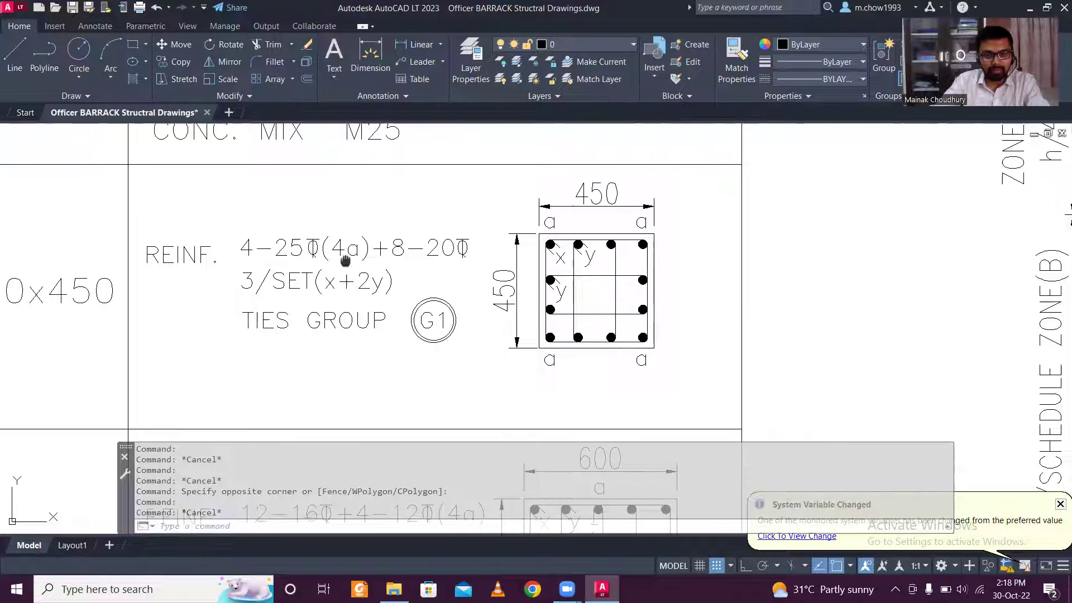
middle_click_drag(339, 265, 461, 272)
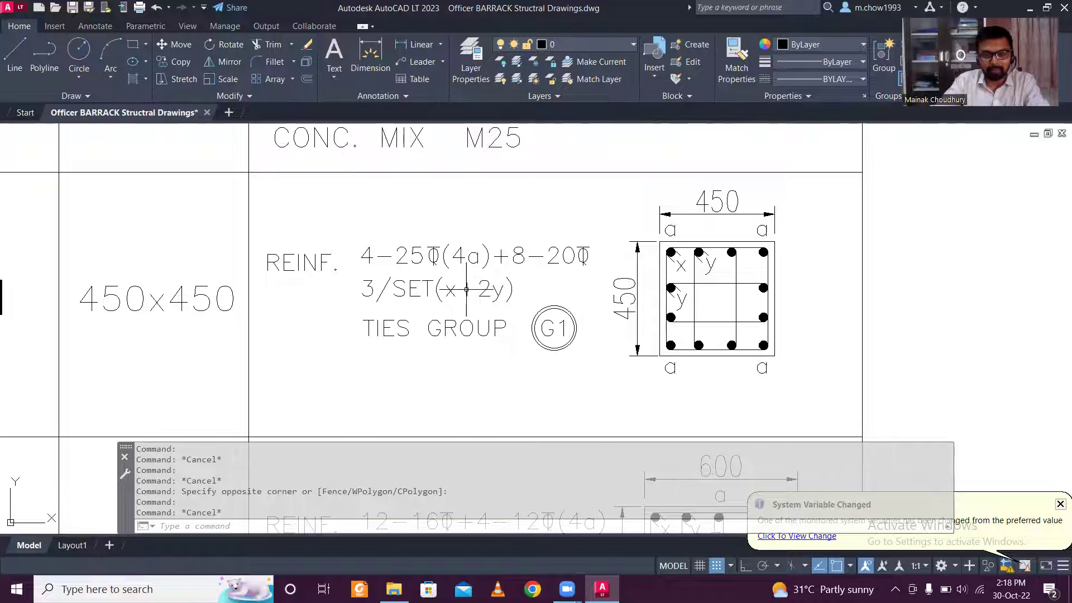
- Pan down through schedule rows C1 to C5, then zoom out to the column and pile layouts
scroll(465, 284, "down", 2)
middle_click_drag(491, 416, 419, 298)
middle_click_drag(434, 364, 432, 294)
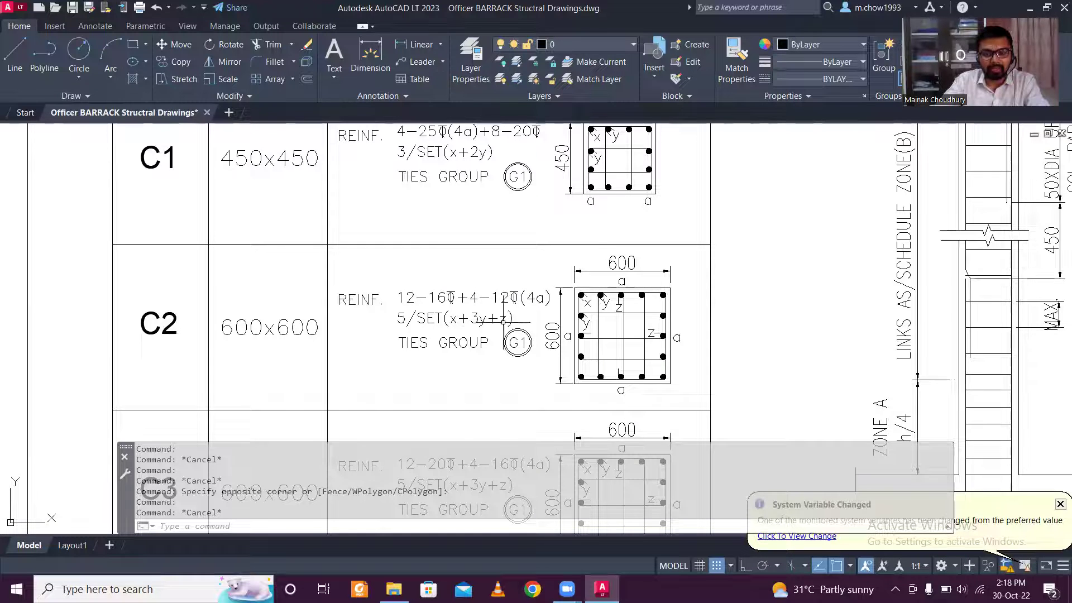
scroll(484, 340, "down", 1)
mouse_move(474, 340)
middle_mouse_down()
mouse_move(436, 332)
mouse_move(376, 199)
mouse_move(412, 278)
mouse_move(311, 391)
mouse_move(330, 370)
mouse_move(335, 413)
mouse_move(475, 480)
middle_mouse_up()
scroll(330, 370, "down", 2)
scroll(468, 227, "up", 1)
scroll(469, 227, "down", 2)
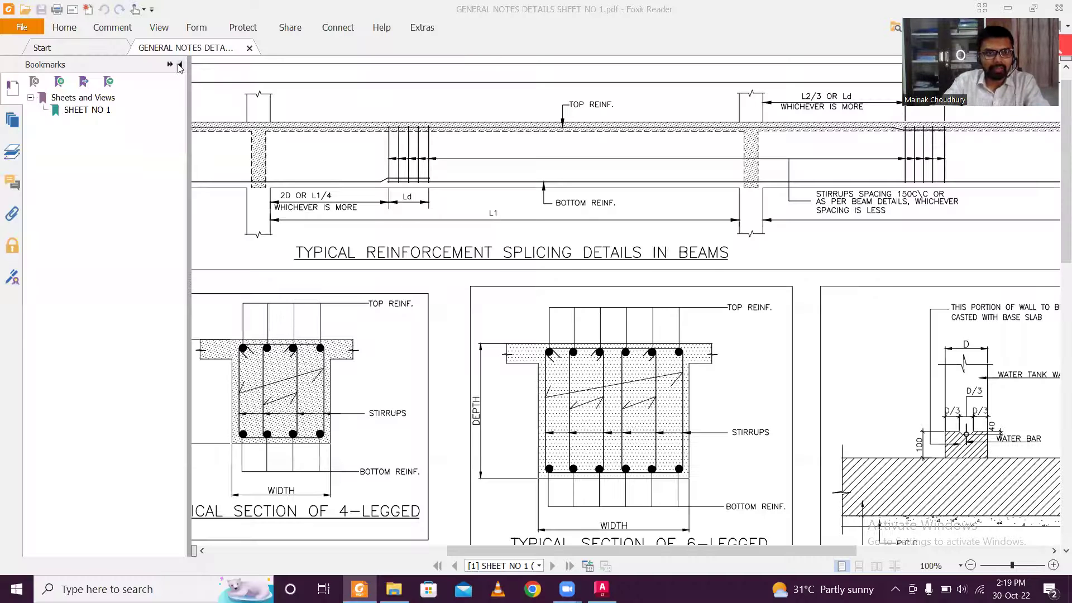
- Hide the Bookmarks panel to study the beam splicing details, then start a Windows search
left_click(179, 66)
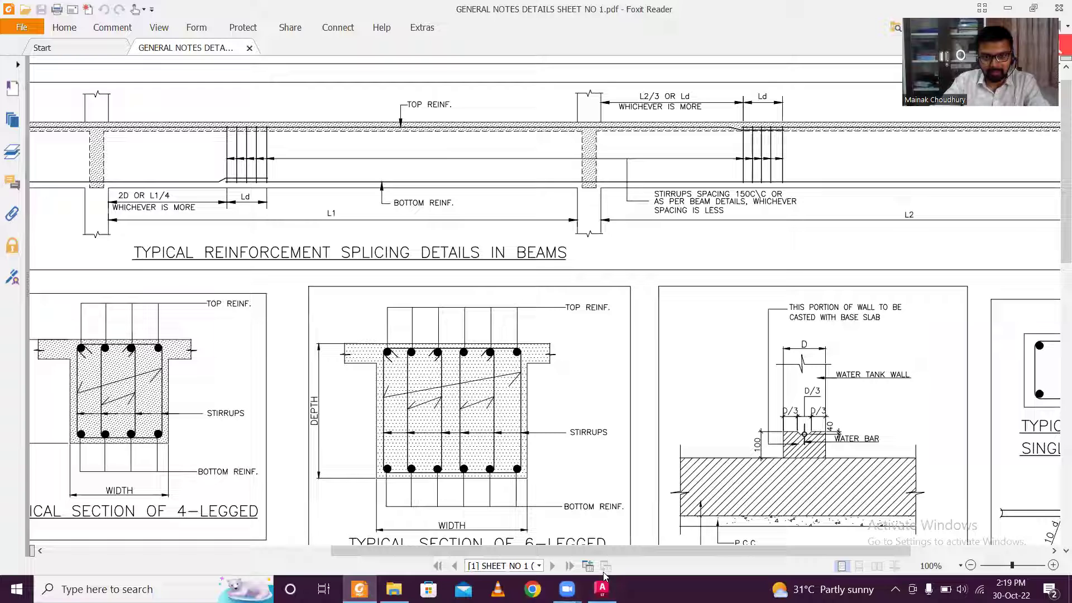
scroll(635, 553, "left", 4)
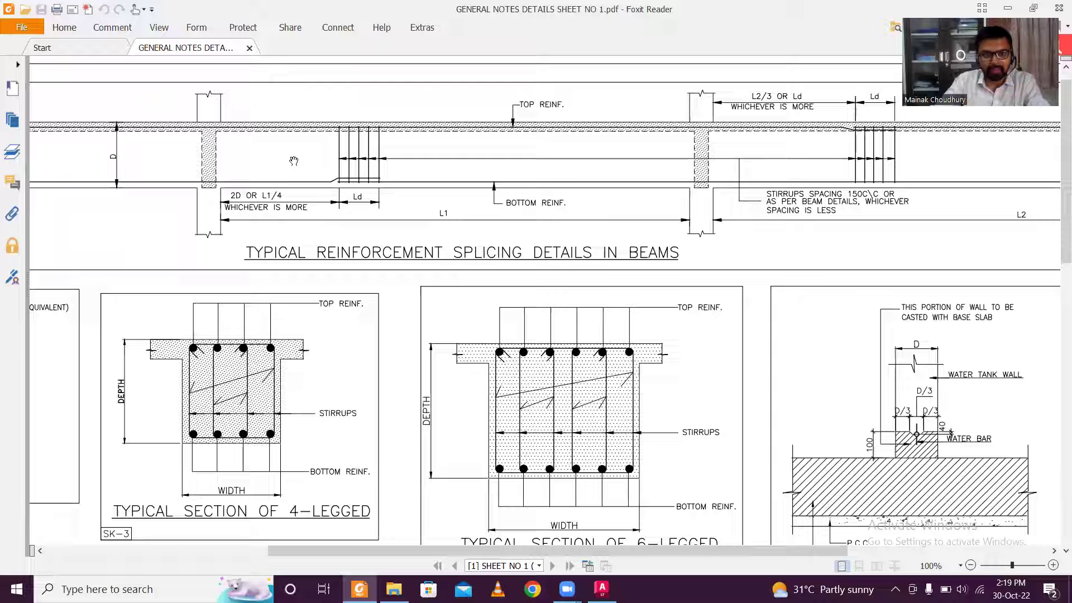
scroll(281, 161, "up", 1)
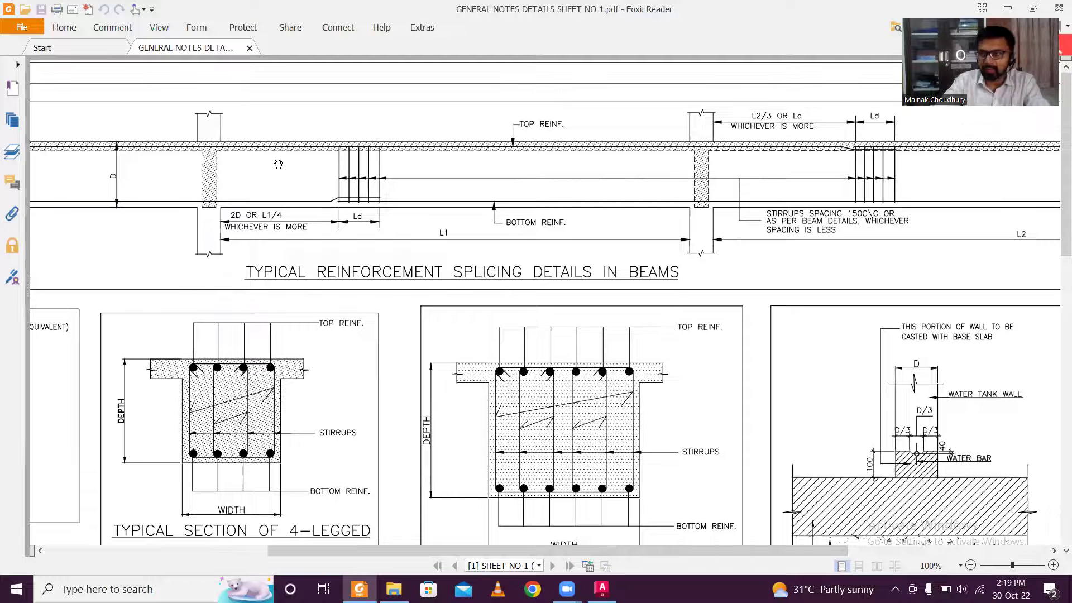
scroll(251, 164, "up", 1, "ctrl")
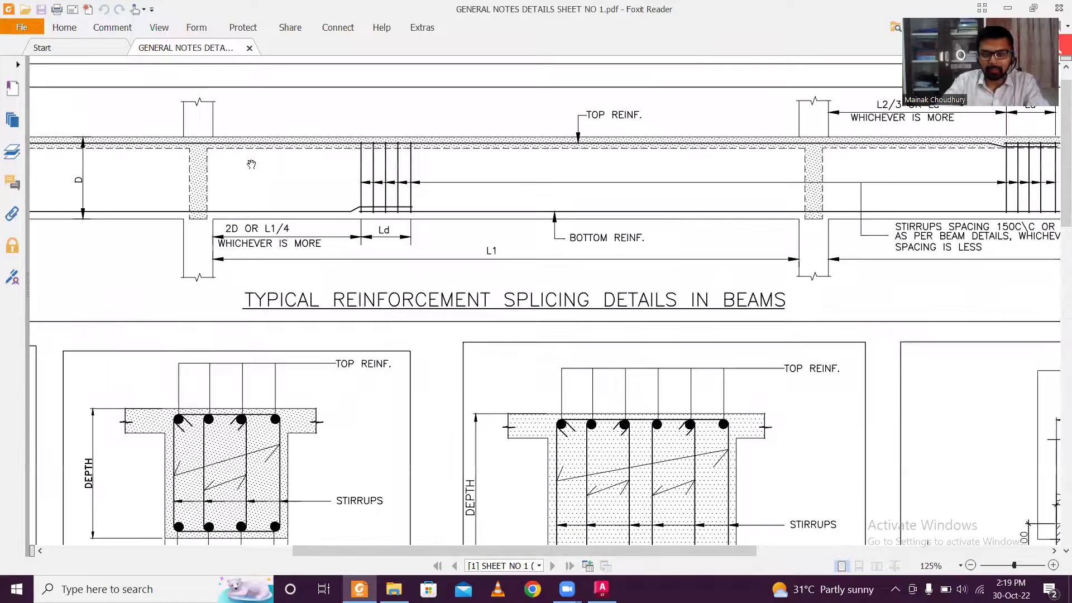
scroll(252, 165, "down", 1, "ctrl")
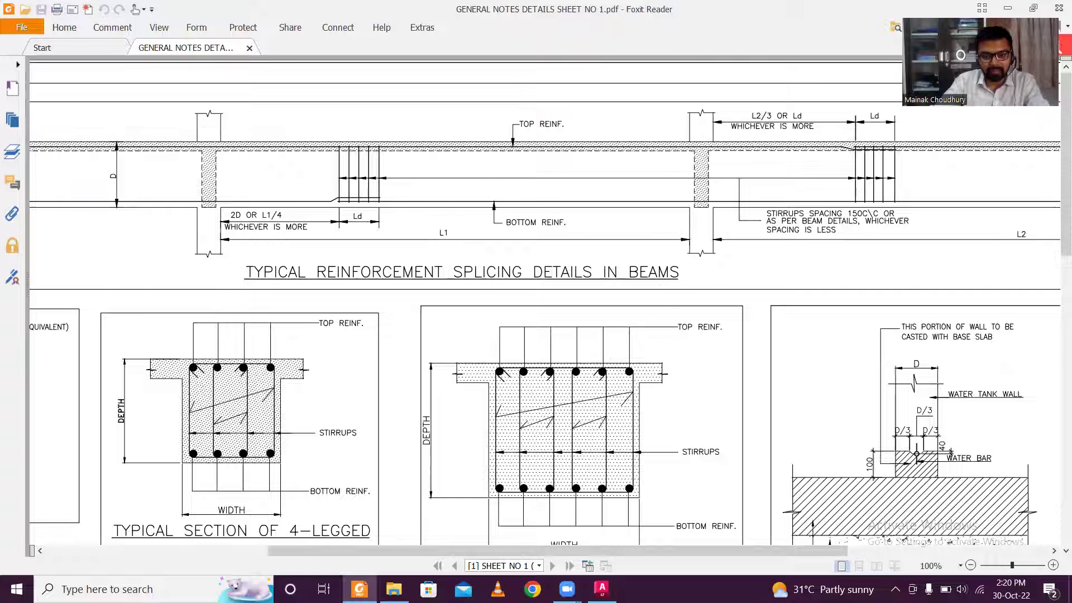
left_click(106, 589)
- Launch Calculator via a 'cal' search, compute 10 − 4 = 6, and reposition its window
type("c")
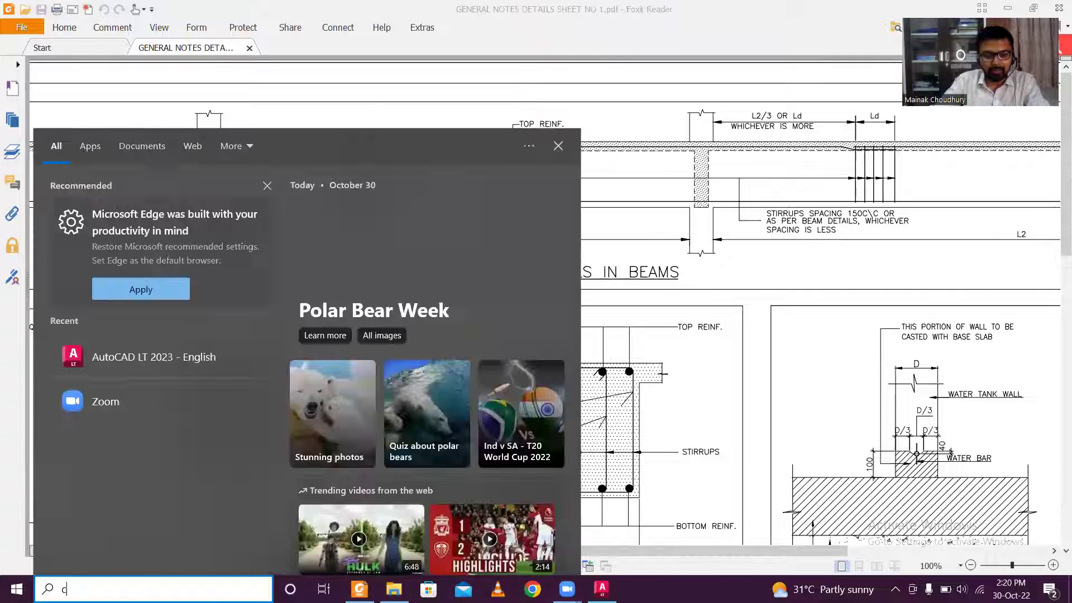
type("al")
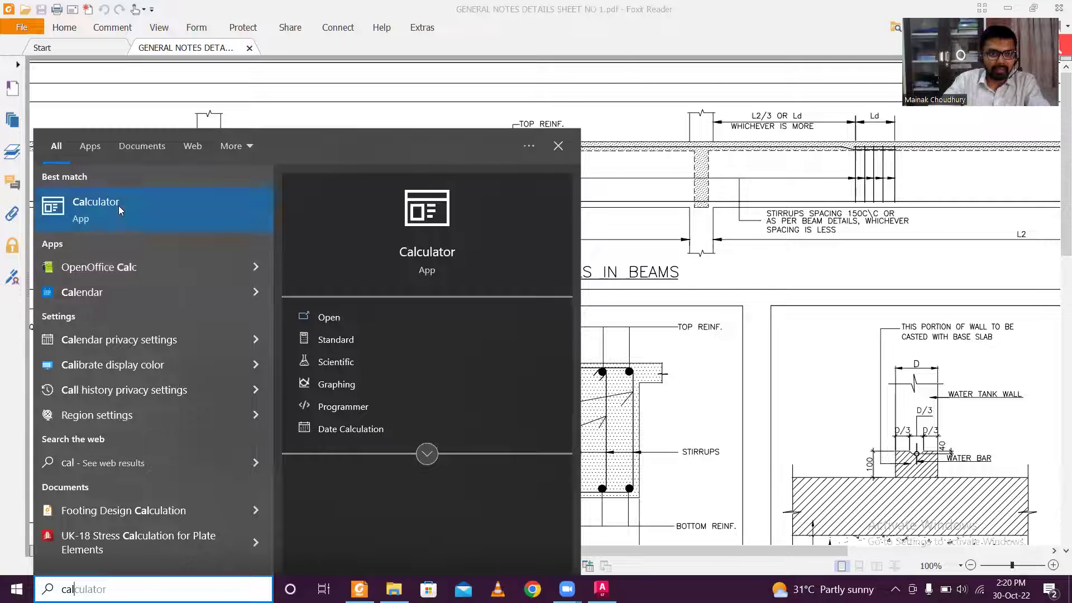
left_click(119, 205)
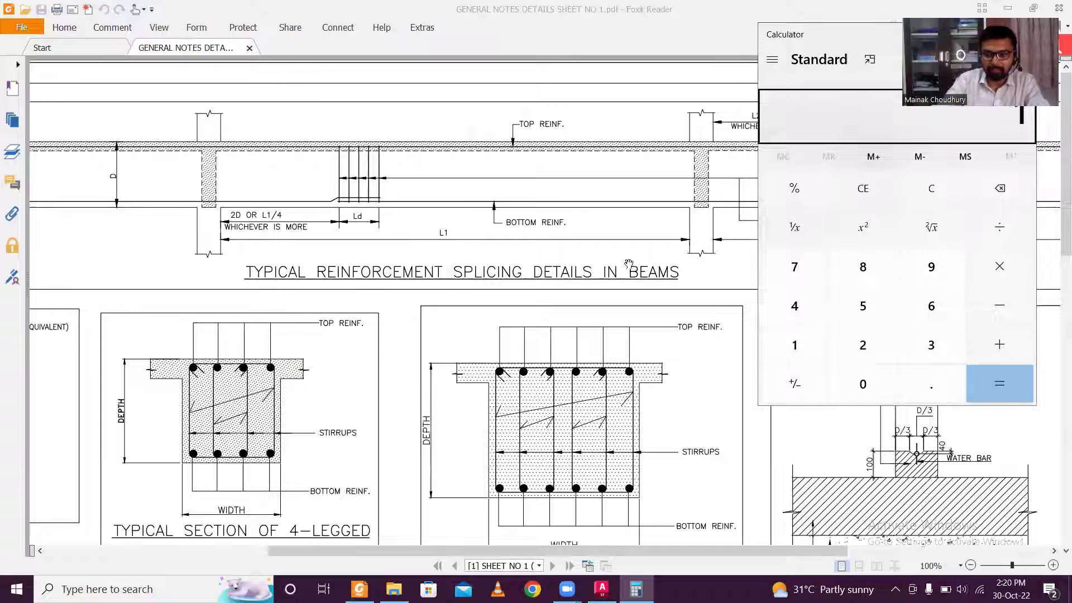
type("10")
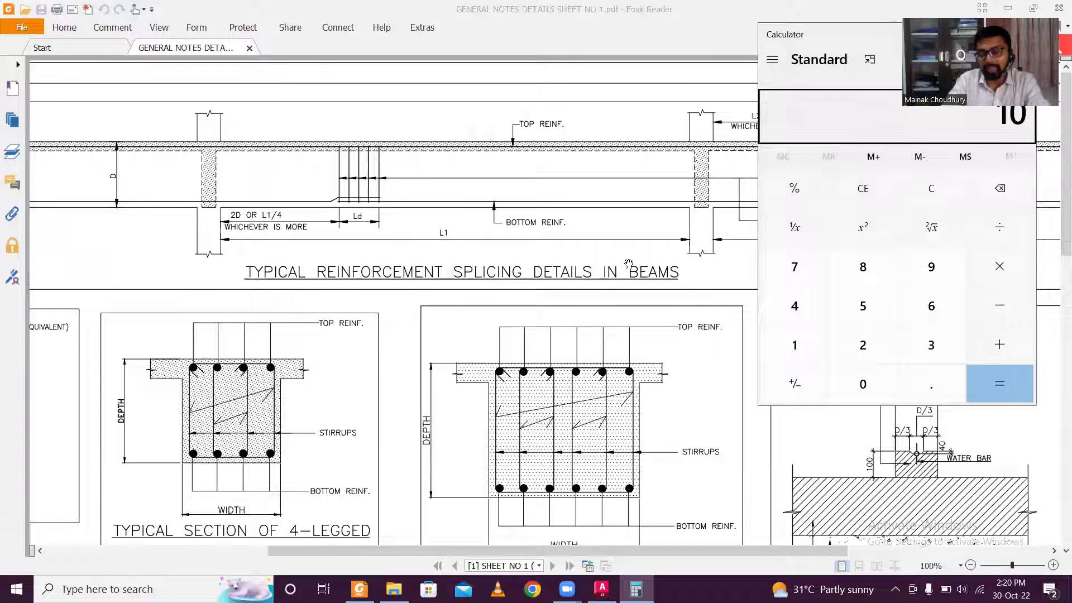
type("-4")
key("Return")
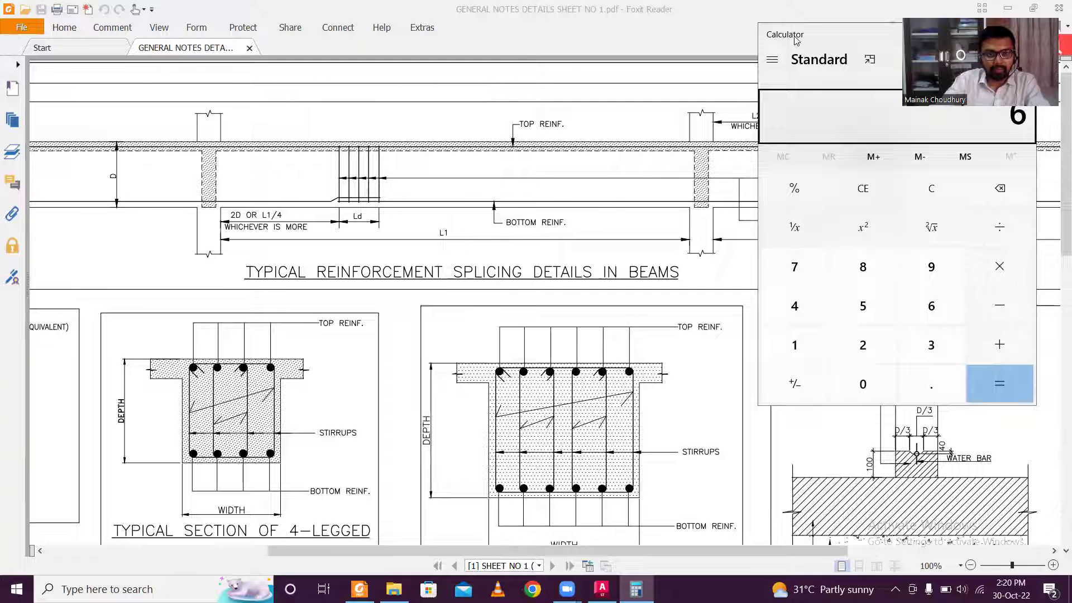
left_click_drag(796, 40, 348, 293)
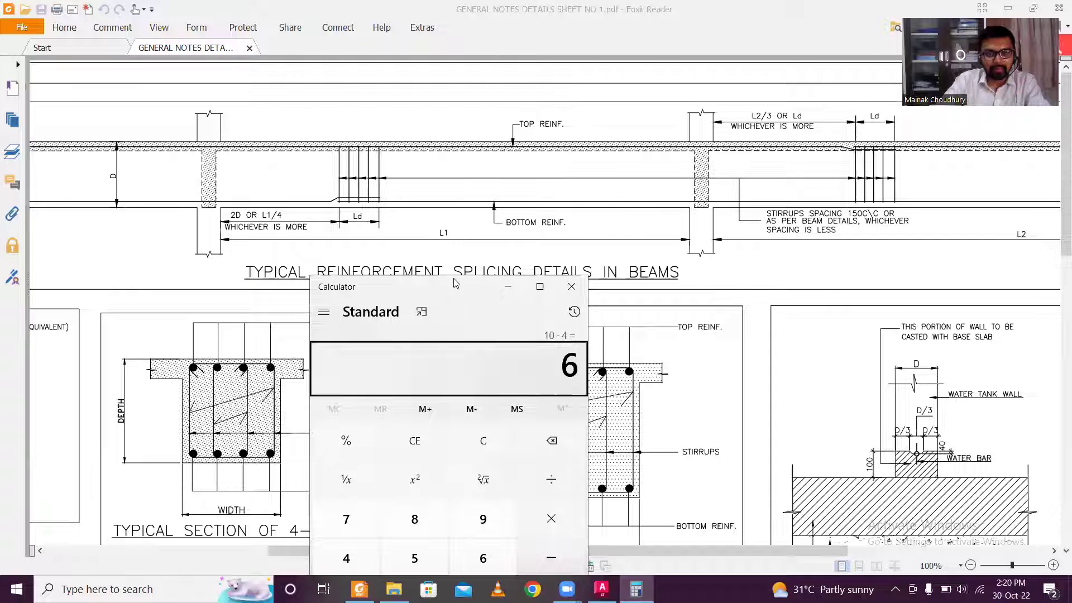
left_click_drag(455, 282, 630, 69)
- Compute 2 × 25 = 50 and 650 × 2 = 1,300 in Calculator
left_click(658, 229)
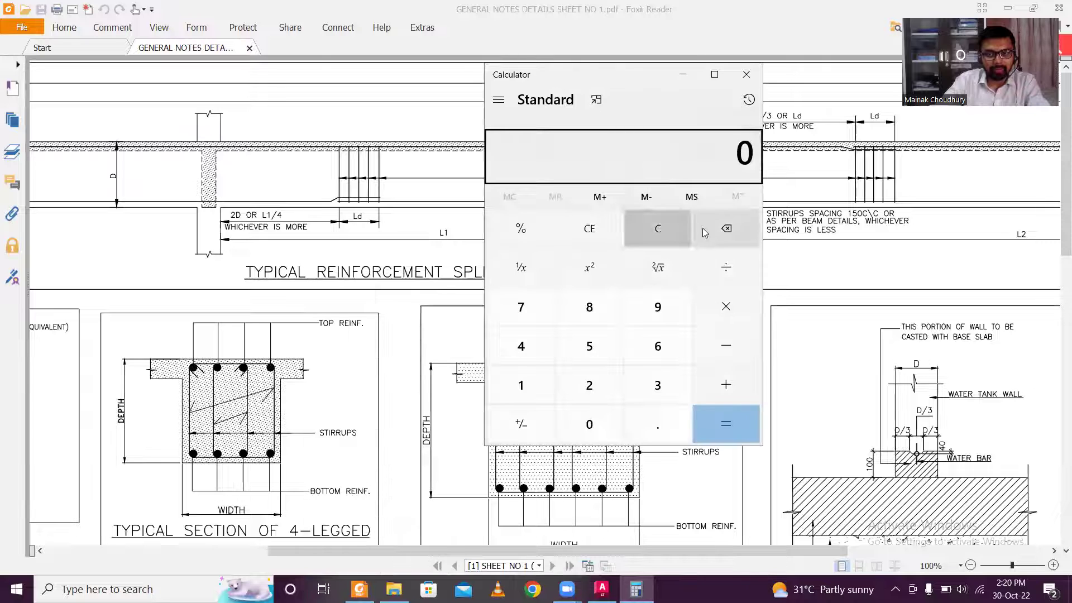
type("2*")
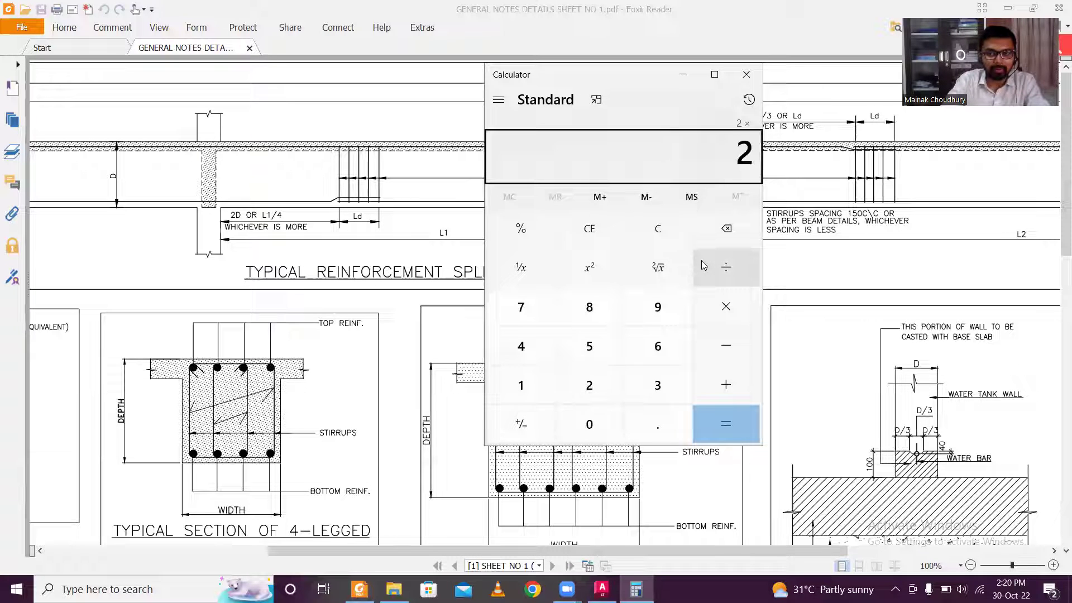
type("25")
key("Return")
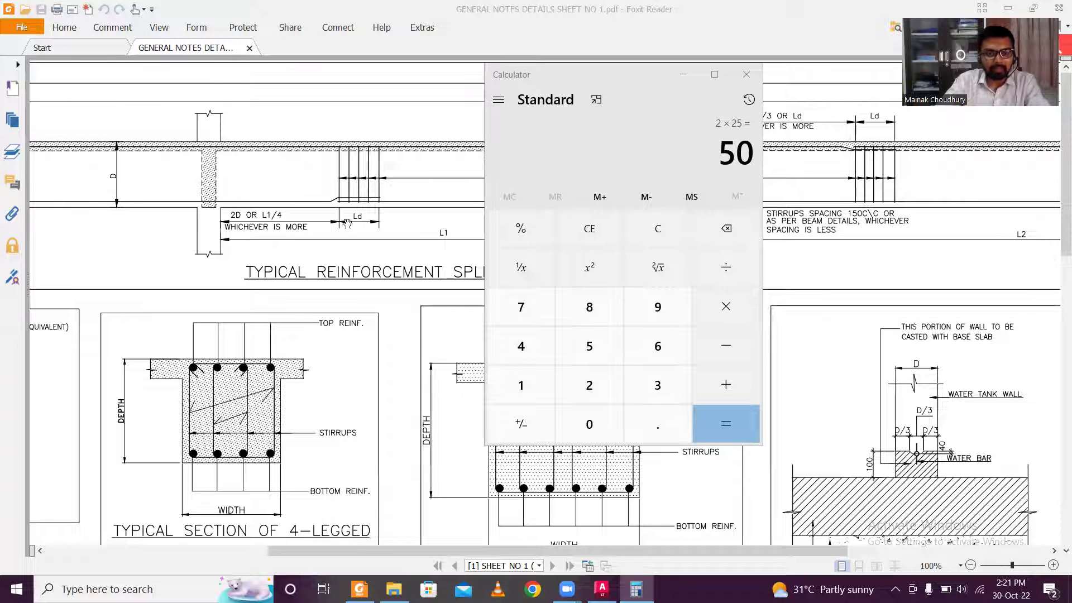
key("Escape")
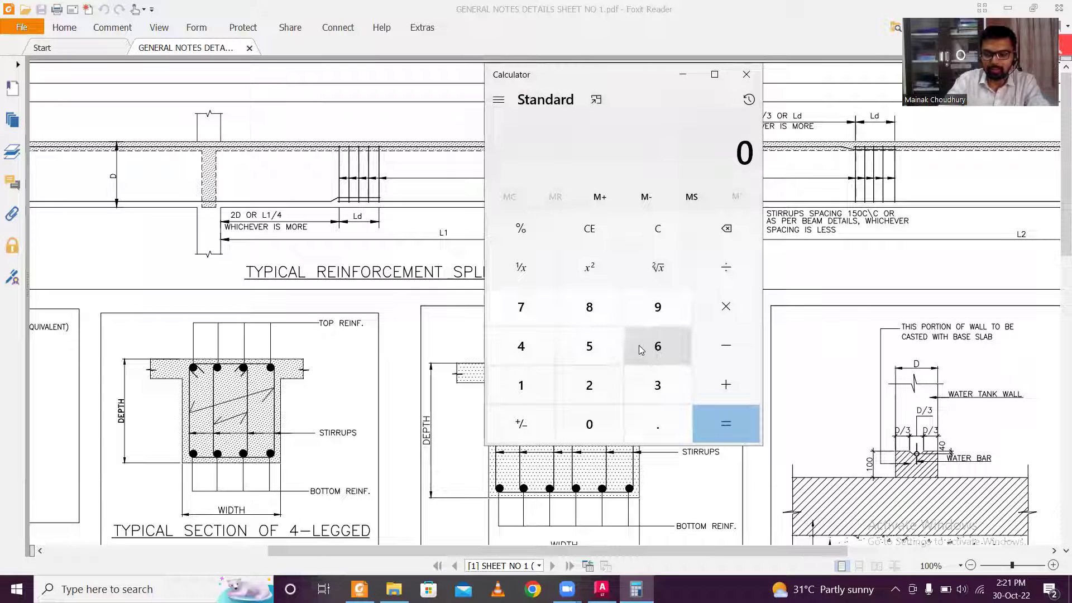
type("650*2")
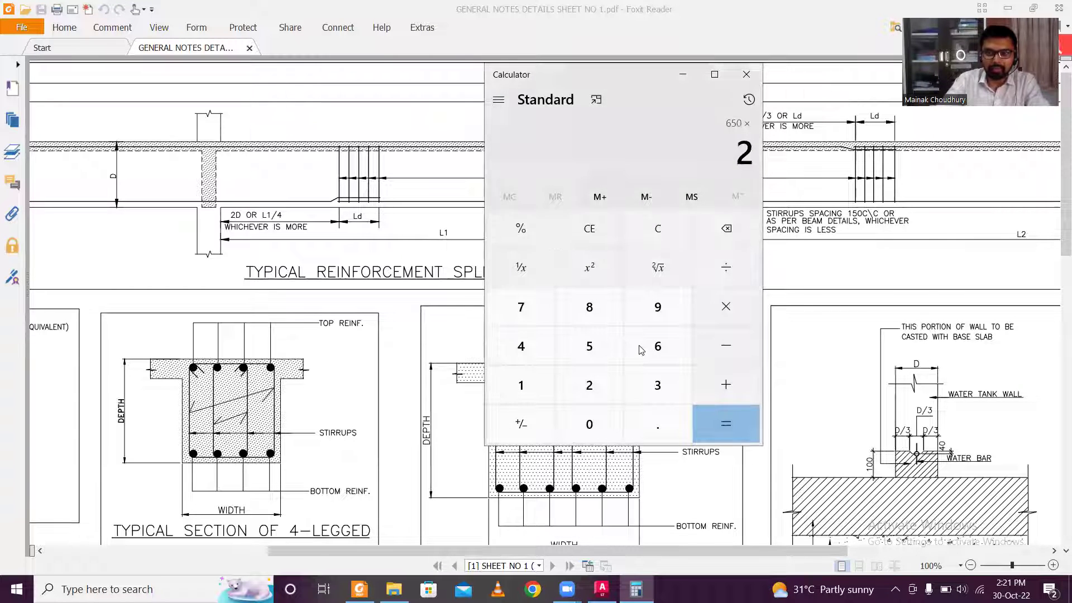
key("Return")
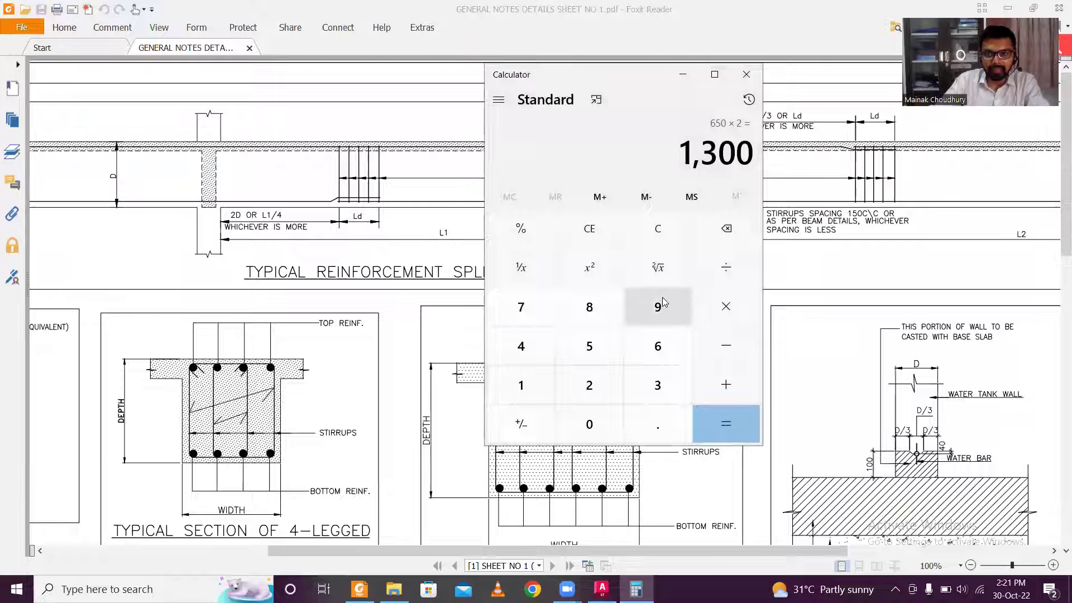
- Compute 10 ÷ 4 = 2.5, then minimize Calculator to reveal the PDF
key("Escape")
type("10/4")
key("Return")
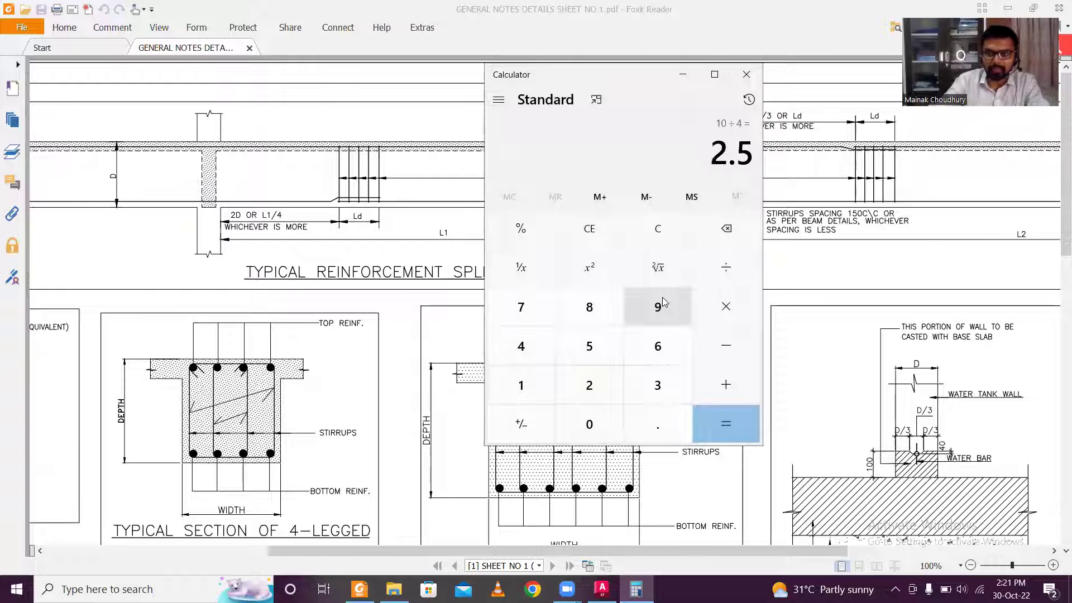
left_click(683, 75)
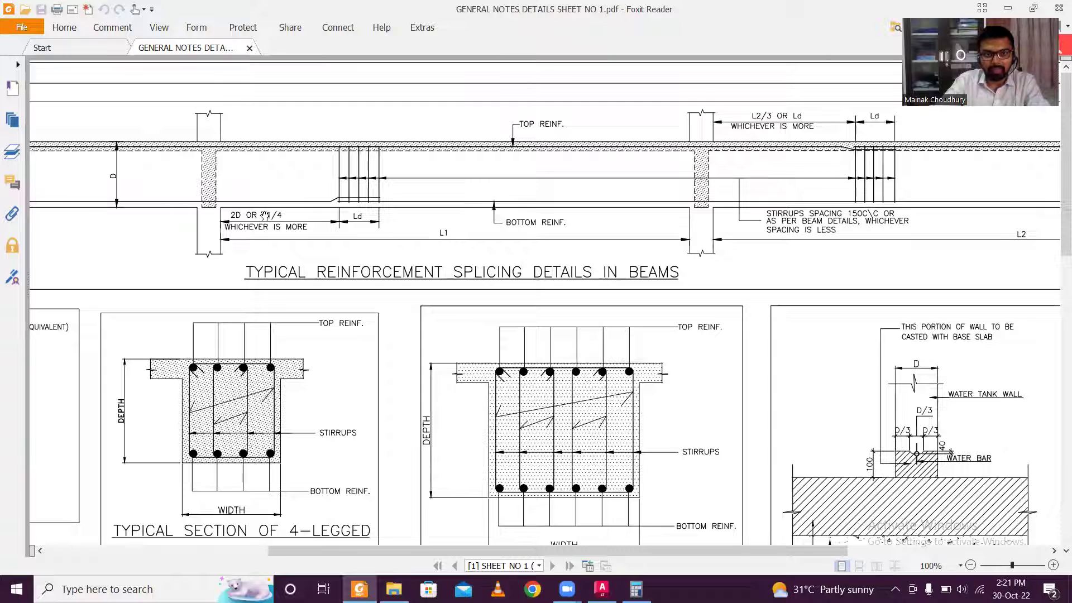